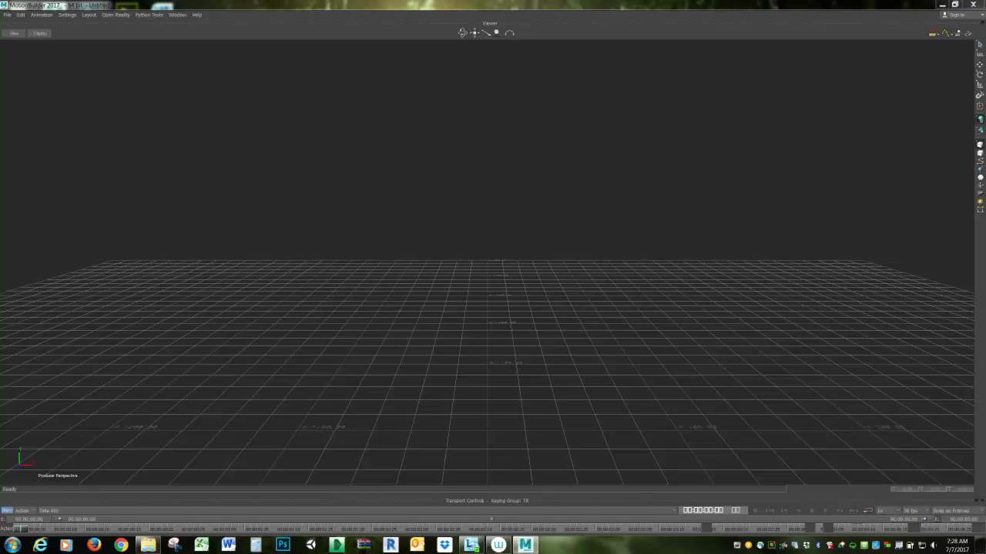
- Tilt the grid view slightly and keep Maya as the interaction mode in the settings
{"action": "key", "text": "ctrl+a"}
{"action": "left_click_drag", "start_coordinate": [878, 72], "coordinate": [984, 154]}
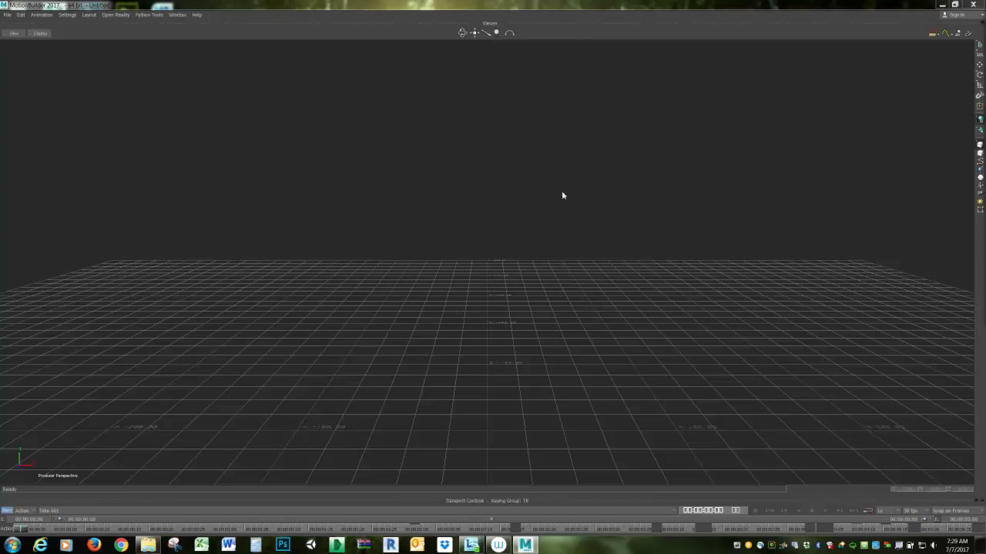
{"action": "left_click_drag", "start_coordinate": [570, 179], "coordinate": [568, 179]}
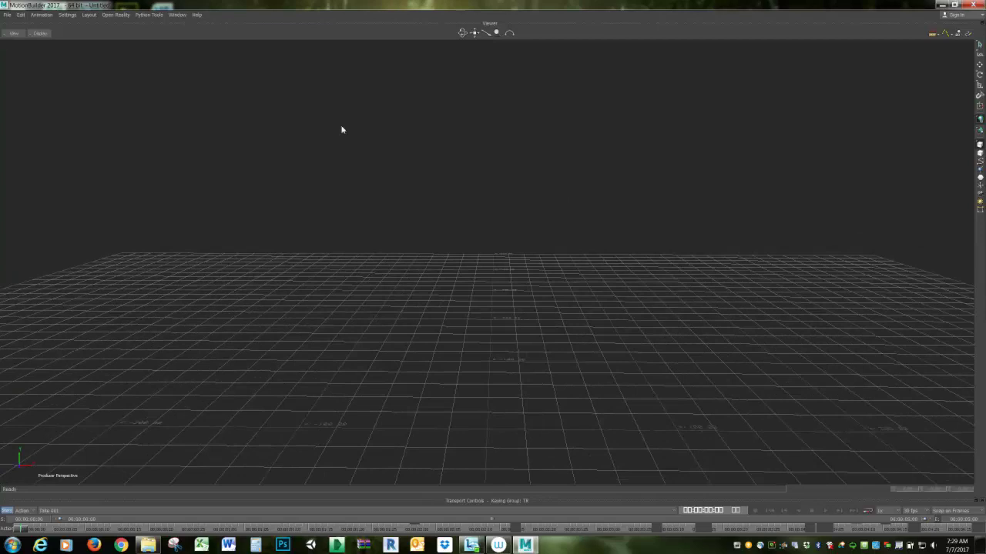
{"action": "left_click", "coordinate": [88, 15]}
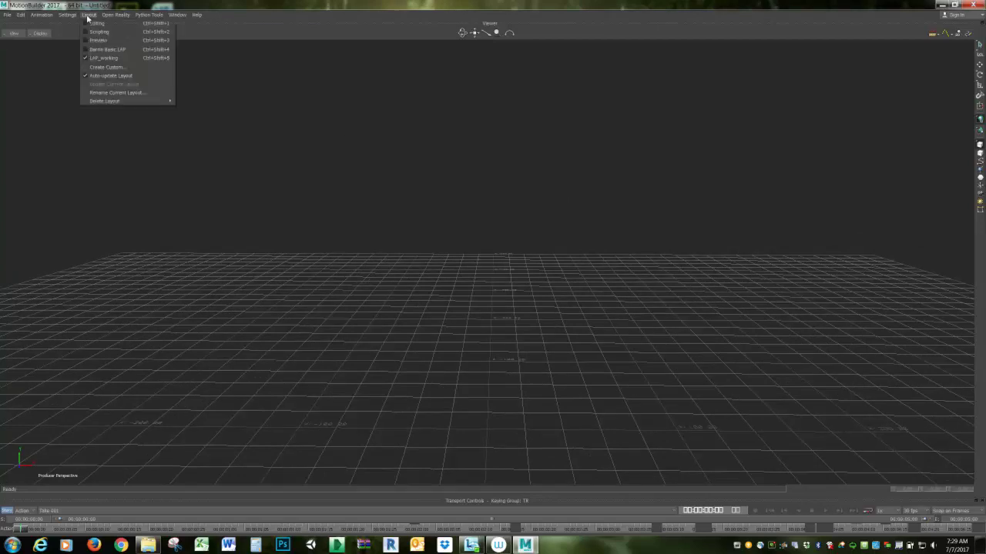
{"action": "left_click", "coordinate": [68, 16]}
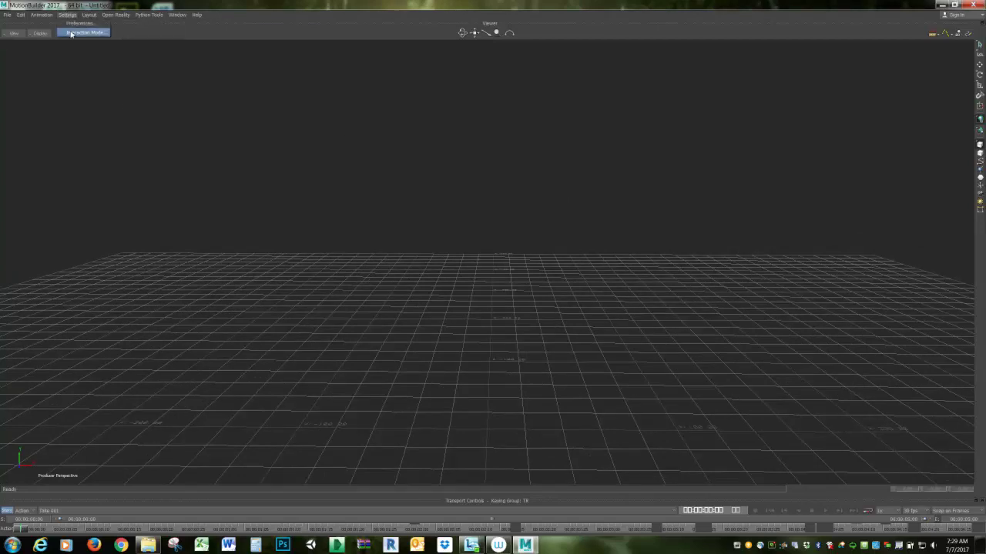
{"action": "left_click", "coordinate": [83, 33]}
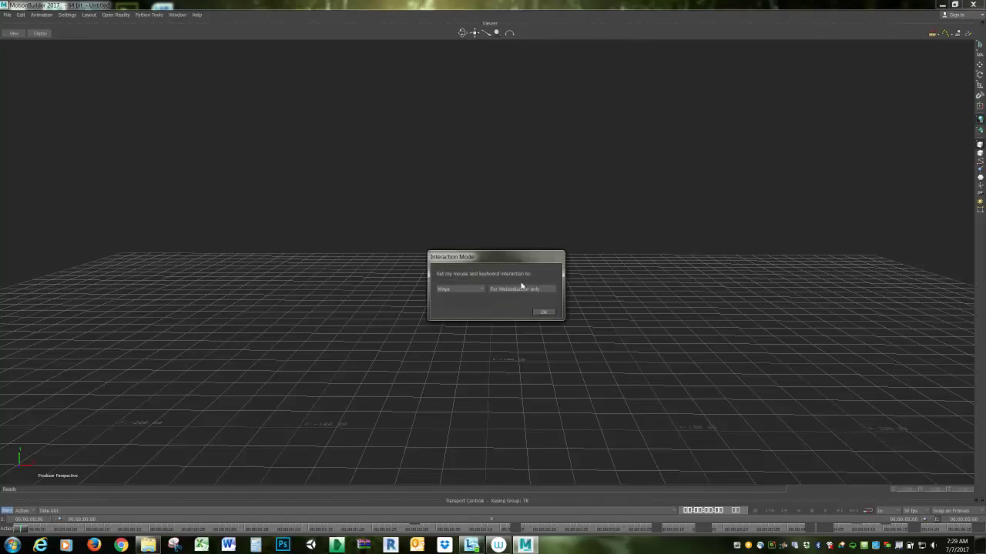
{"action": "left_click", "coordinate": [456, 289]}
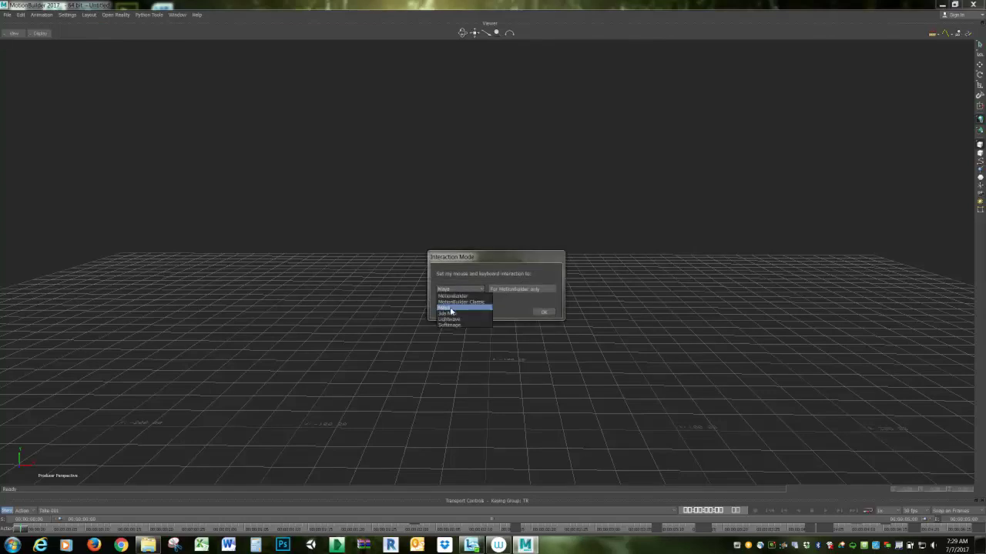
{"action": "left_click", "coordinate": [449, 308]}
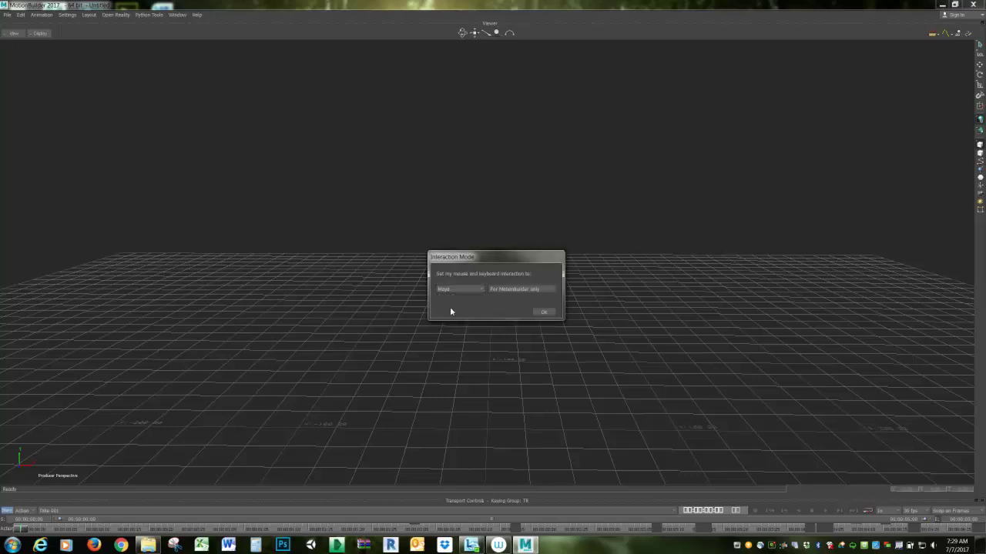
{"action": "left_click", "coordinate": [543, 314]}
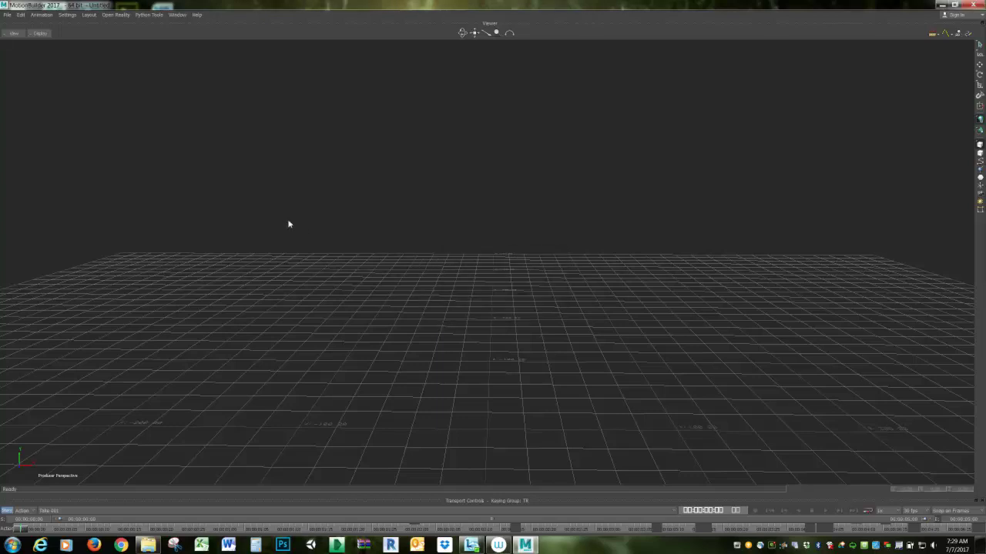
- Orbit around the grid, then float the Asset Browser at the top right
{"action": "left_click_drag", "start_coordinate": [295, 227], "coordinate": [362, 204], "text": "alt"}
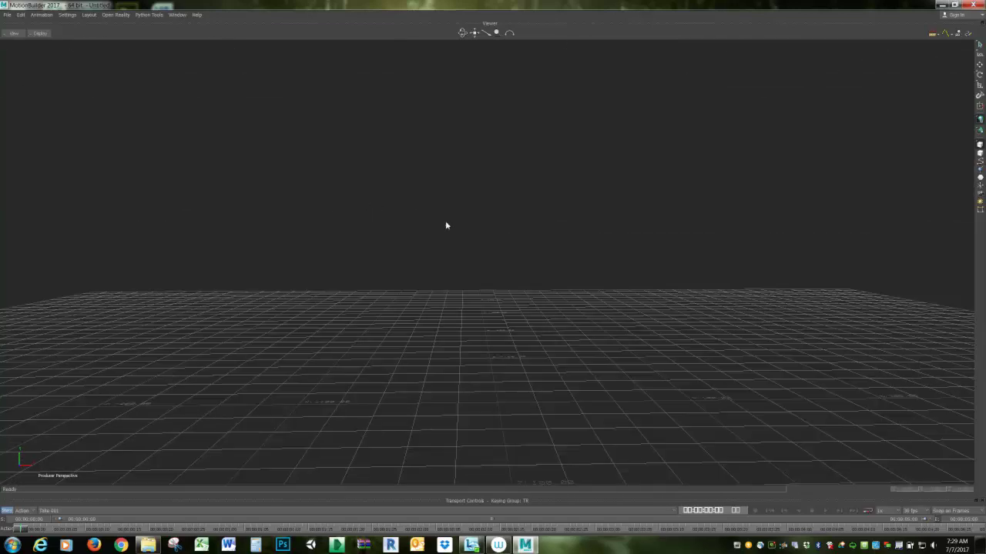
{"action": "mouse_move", "coordinate": [445, 228]}
{"action": "left_mouse_down", "text": "alt"}
{"action": "mouse_move", "coordinate": [328, 226]}
{"action": "mouse_move", "coordinate": [501, 238]}
{"action": "mouse_move", "coordinate": [331, 241]}
{"action": "mouse_move", "coordinate": [473, 244]}
{"action": "mouse_move", "coordinate": [396, 231]}
{"action": "mouse_move", "coordinate": [459, 231]}
{"action": "mouse_move", "coordinate": [354, 224]}
{"action": "mouse_move", "coordinate": [429, 226]}
{"action": "mouse_move", "coordinate": [434, 243]}
{"action": "left_mouse_up", "text": "alt"}
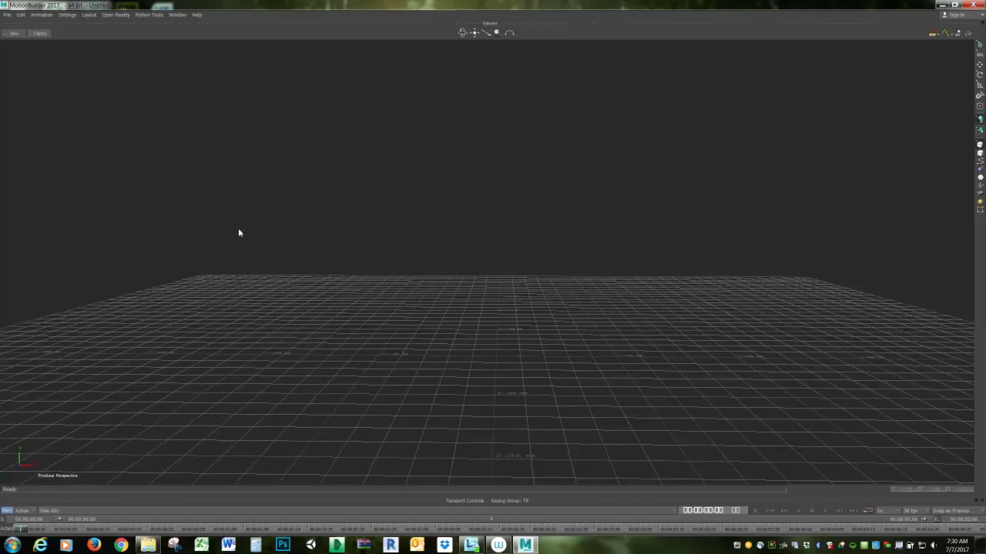
{"action": "left_click_drag", "start_coordinate": [237, 235], "coordinate": [240, 233], "text": "alt"}
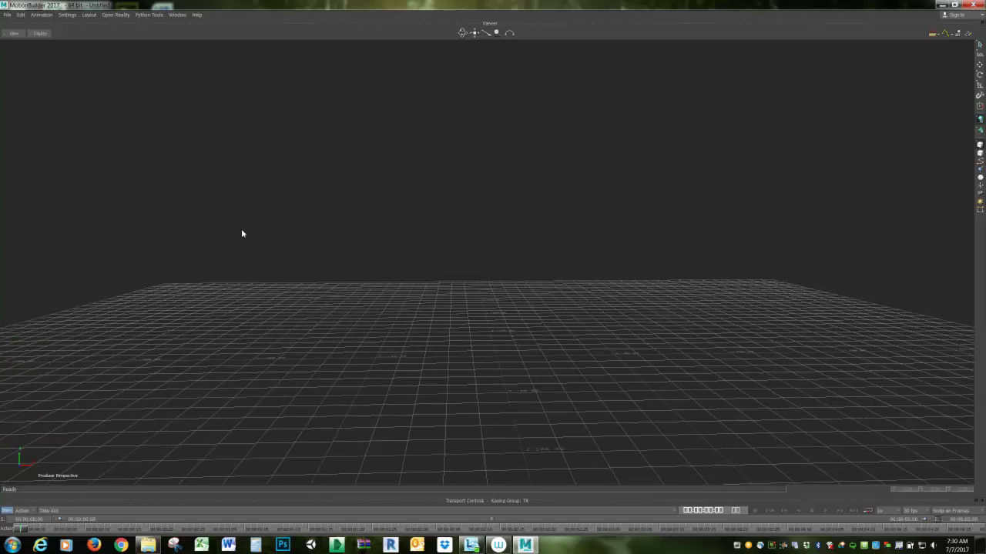
{"action": "left_click_drag", "start_coordinate": [242, 233], "coordinate": [238, 231], "text": "alt"}
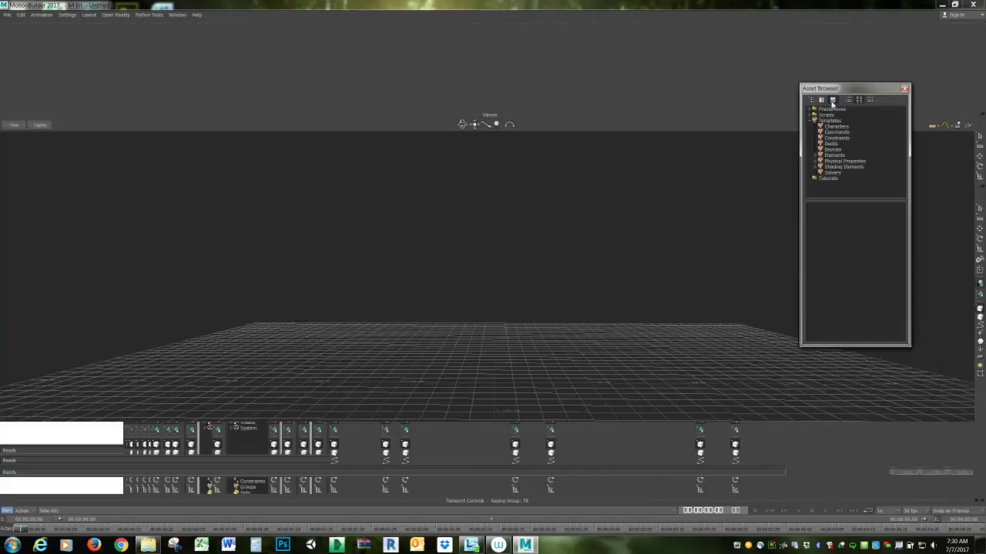
{"action": "left_click_drag", "start_coordinate": [874, 86], "coordinate": [869, 5]}
{"action": "left_click", "coordinate": [6, 15]}
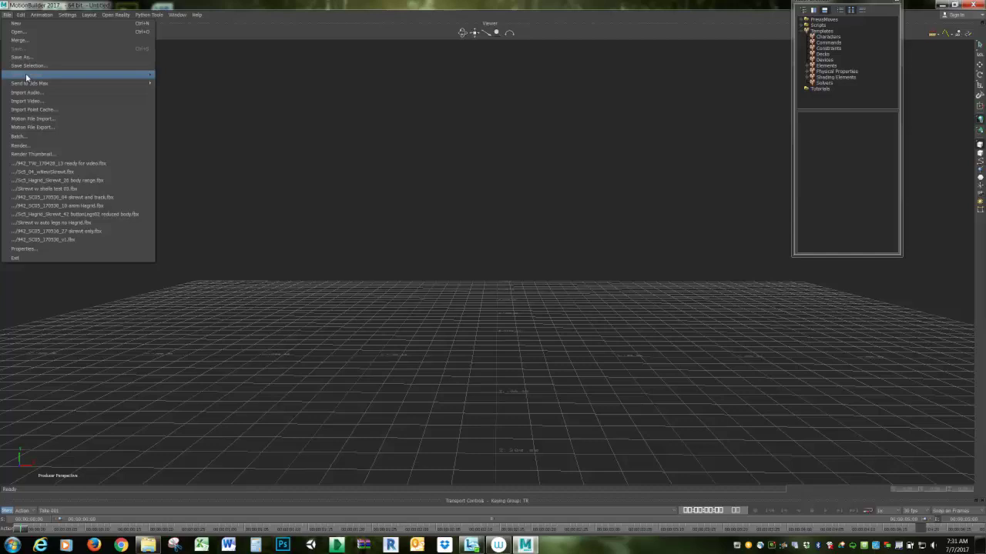
{"action": "mouse_move", "coordinate": [25, 87]}
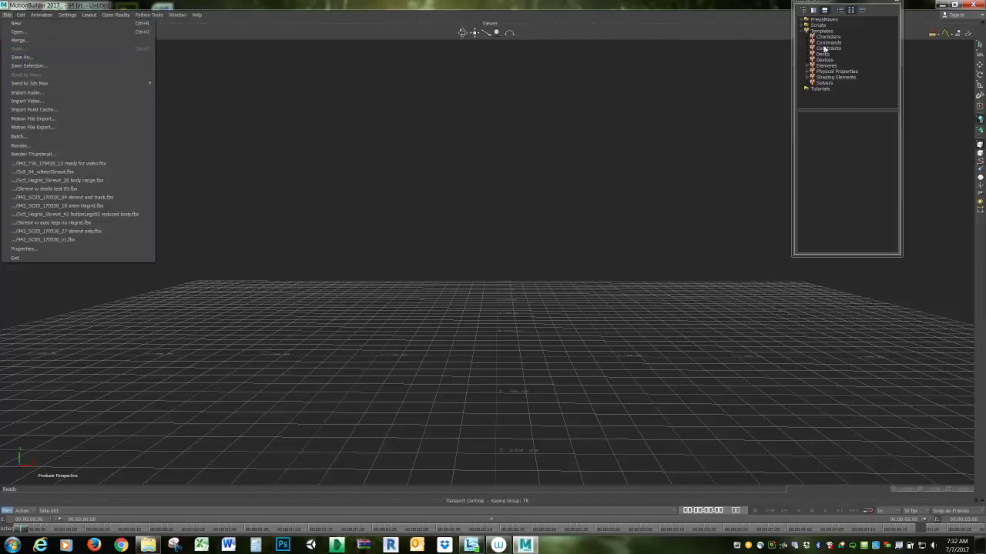
- Reposition the Asset Browser and show the Templates > Elements list
{"action": "left_click", "coordinate": [841, 5]}
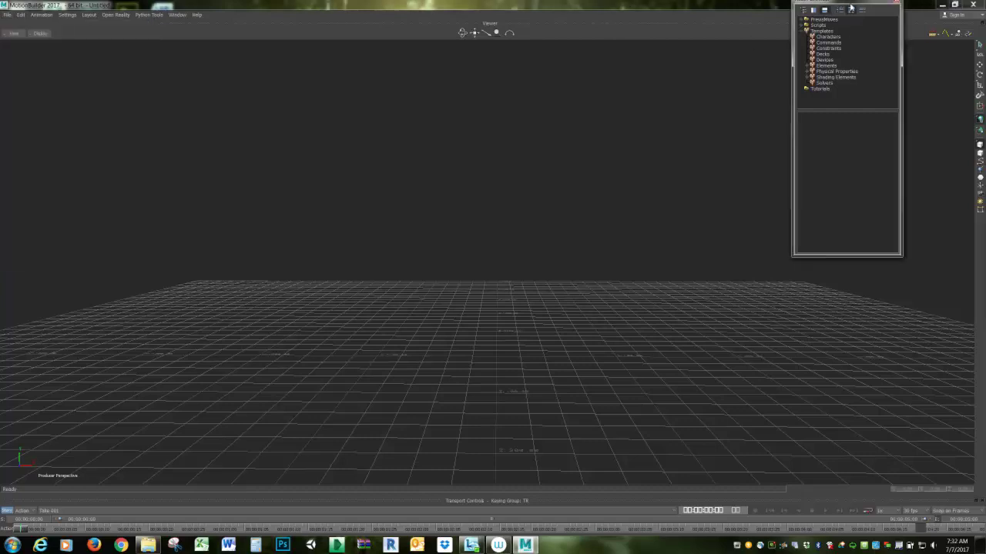
{"action": "left_click_drag", "start_coordinate": [853, 8], "coordinate": [880, 11]}
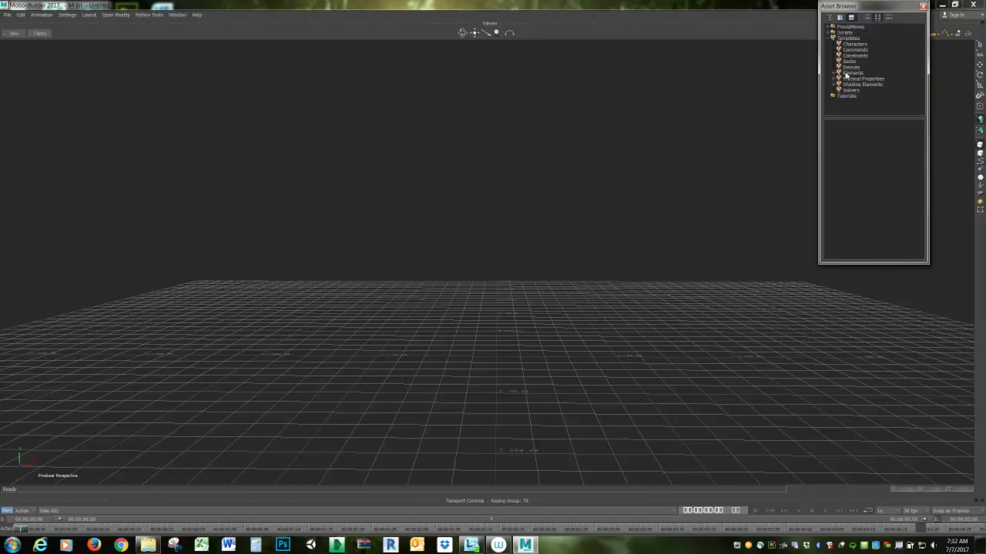
{"action": "left_click", "coordinate": [833, 73]}
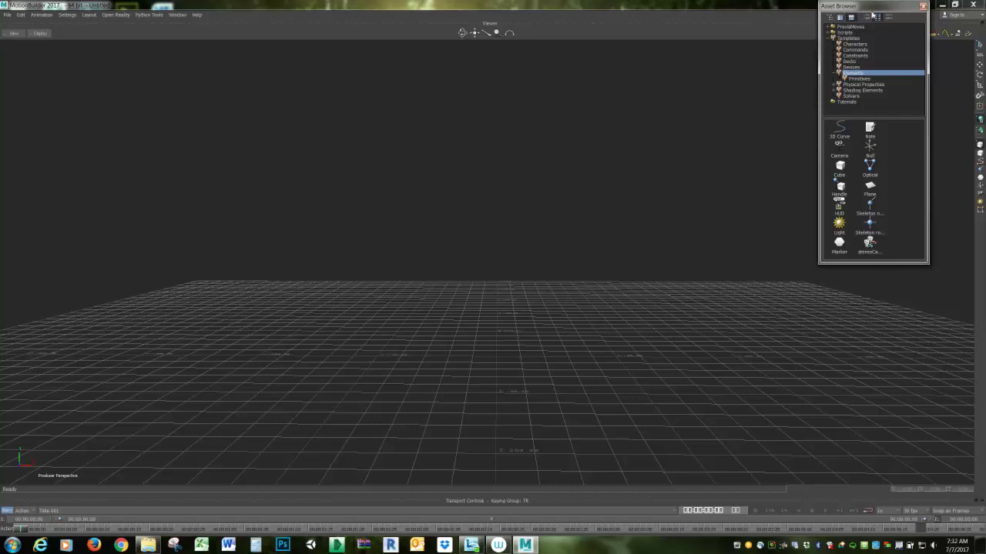
{"action": "left_click_drag", "start_coordinate": [860, 6], "coordinate": [925, 9]}
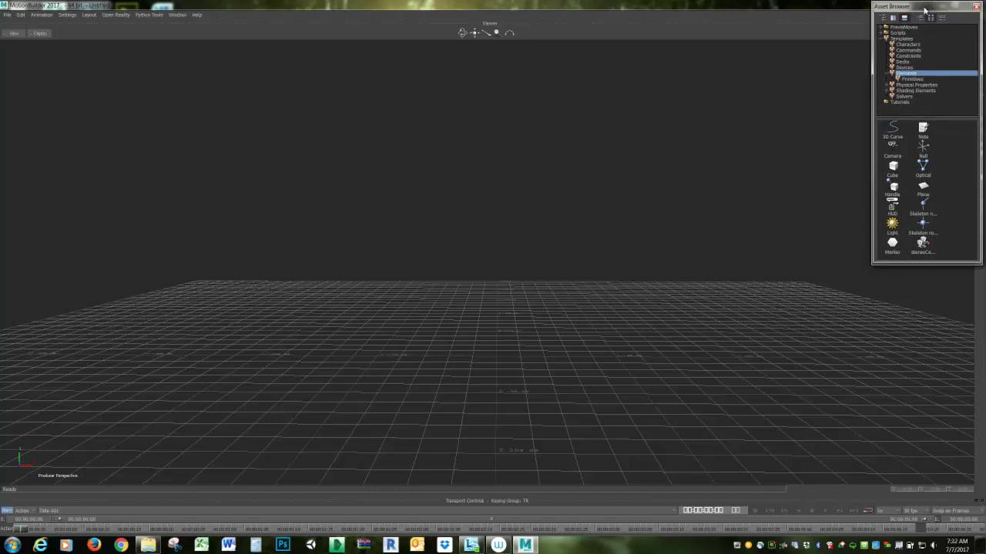
- Pick Null and Cube, peek at Primitives, then return to the Elements templates
{"action": "left_click", "coordinate": [924, 148]}
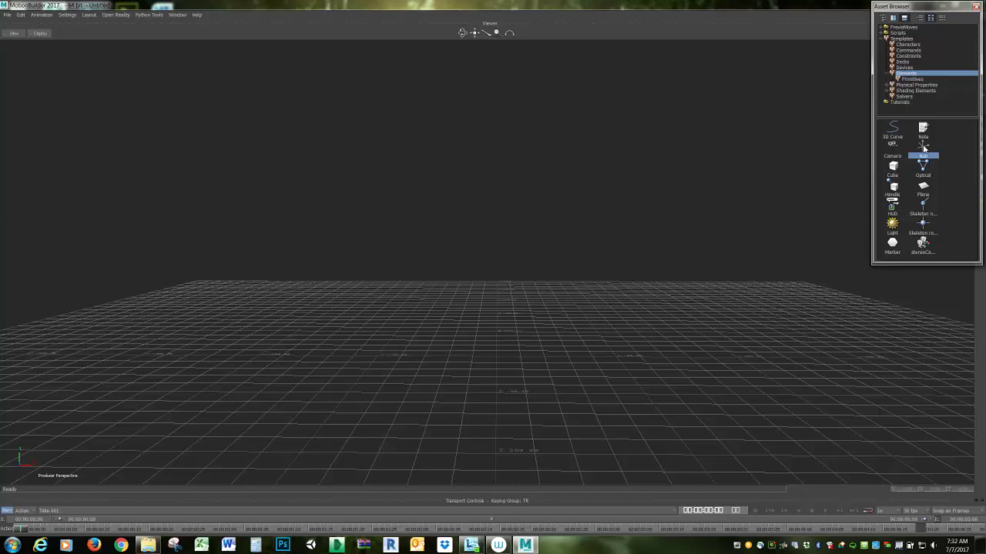
{"action": "left_click", "coordinate": [893, 170]}
{"action": "left_click", "coordinate": [911, 79]}
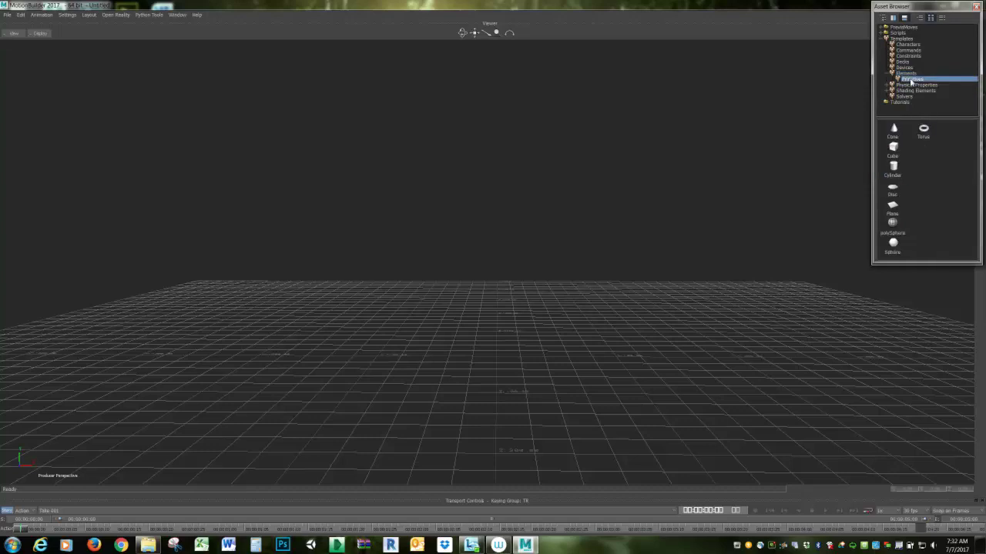
{"action": "left_click", "coordinate": [906, 74]}
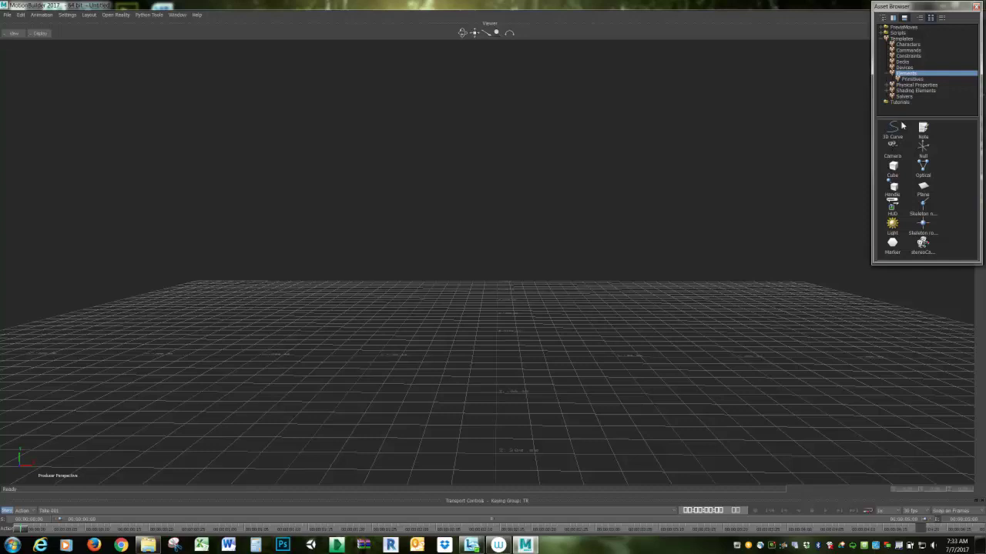
- Drag a Cylinder from the Primitives templates onto the grid centre
{"action": "left_click", "coordinate": [911, 80]}
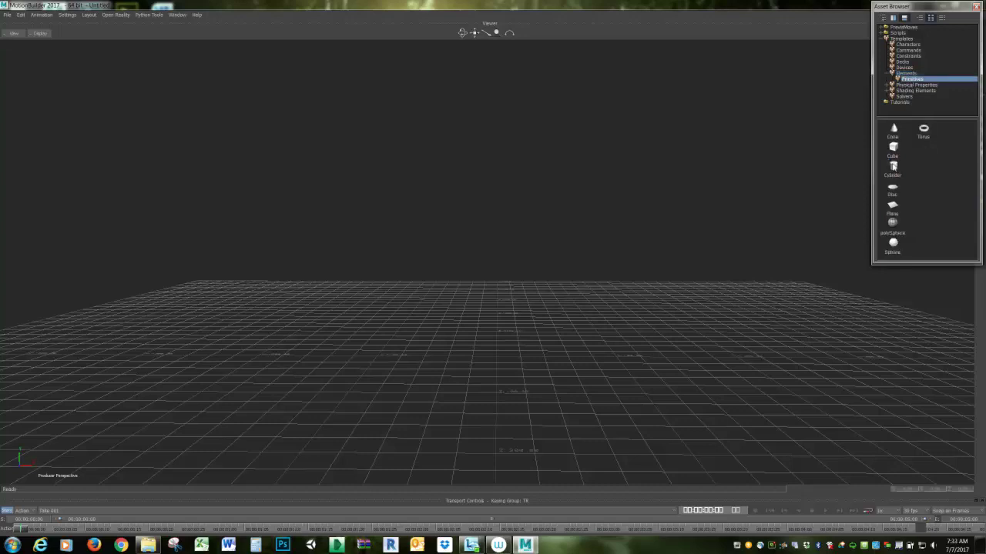
{"action": "left_click", "coordinate": [893, 168]}
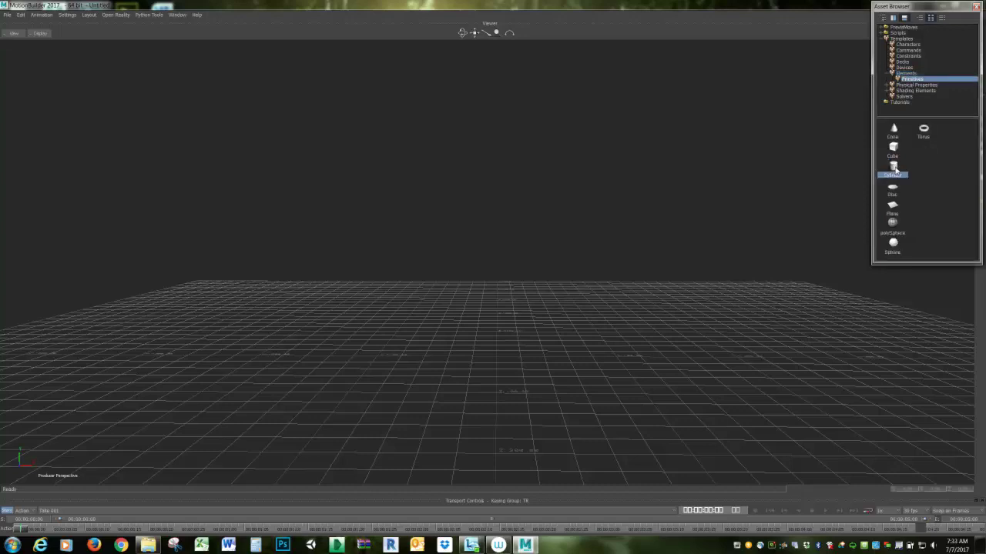
{"action": "left_click_drag", "start_coordinate": [894, 170], "coordinate": [498, 345]}
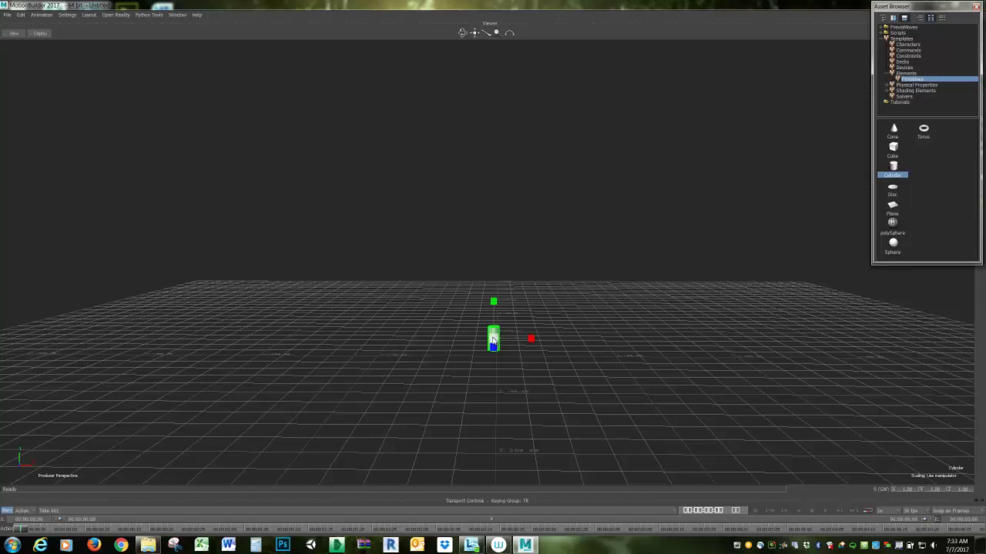
- Scale the cylinder up and raise it slightly above the grid
{"action": "key", "text": "s"}
{"action": "left_click_drag", "start_coordinate": [498, 344], "coordinate": [589, 339]}
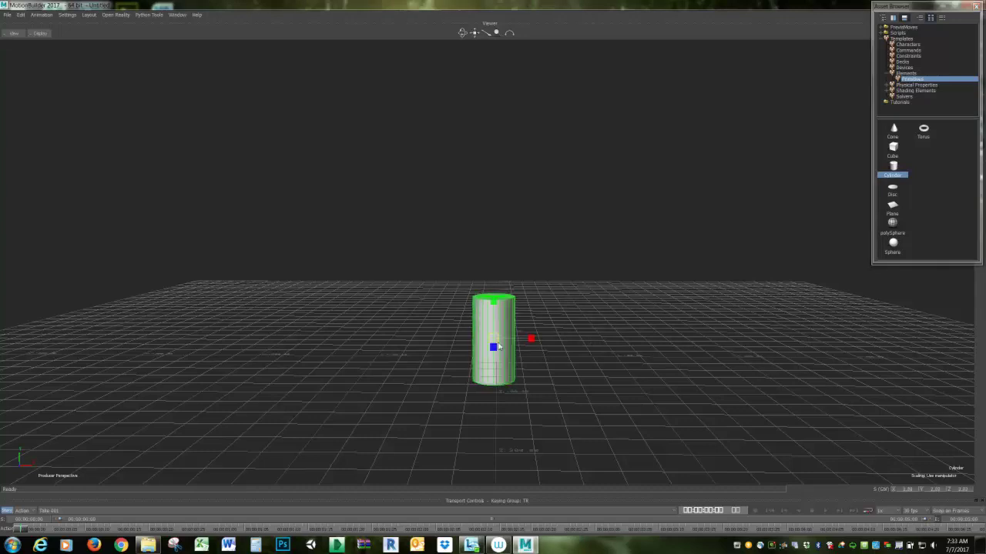
{"action": "key", "text": "t"}
{"action": "left_click_drag", "start_coordinate": [495, 306], "coordinate": [495, 282]}
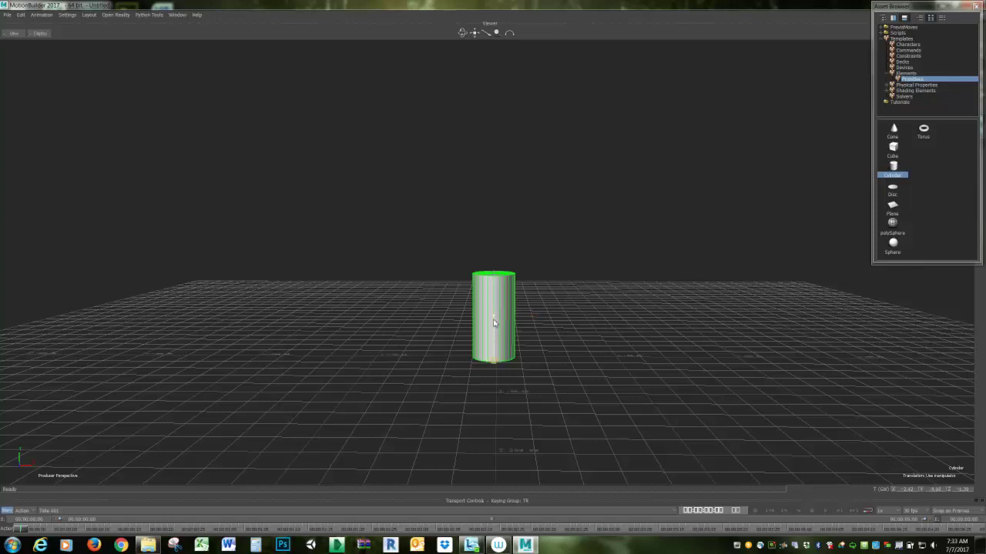
- Raise the cylinder higher and reshape it into a tall thin pole
{"action": "key", "text": "t"}
{"action": "key", "text": "t"}
{"action": "key", "text": "t"}
{"action": "mouse_move", "coordinate": [502, 329]}
{"action": "left_mouse_down"}
{"action": "mouse_move", "coordinate": [497, 306]}
{"action": "mouse_move", "coordinate": [501, 318]}
{"action": "left_mouse_up"}
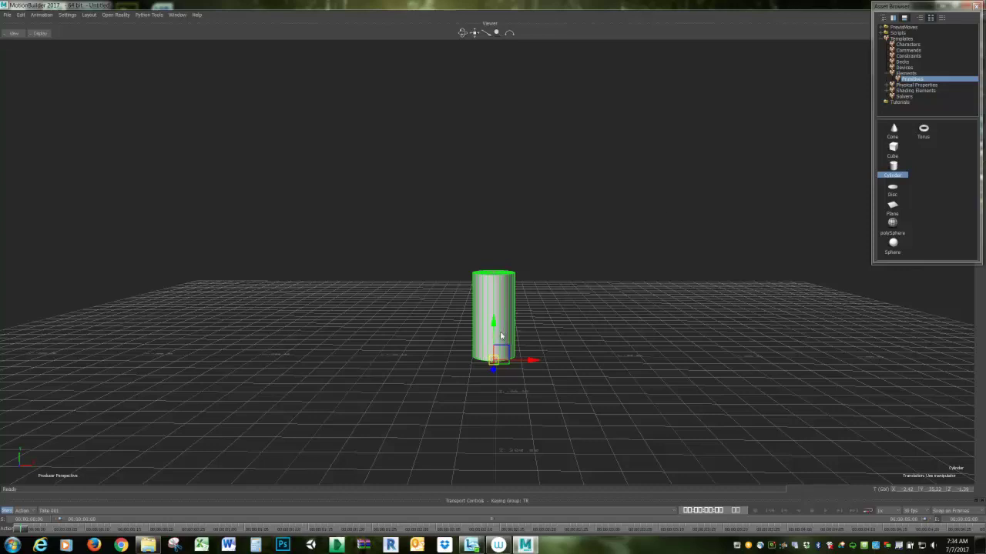
{"action": "key", "text": "s"}
{"action": "left_click_drag", "start_coordinate": [496, 360], "coordinate": [326, 370]}
{"action": "left_click_drag", "start_coordinate": [495, 323], "coordinate": [517, 225]}
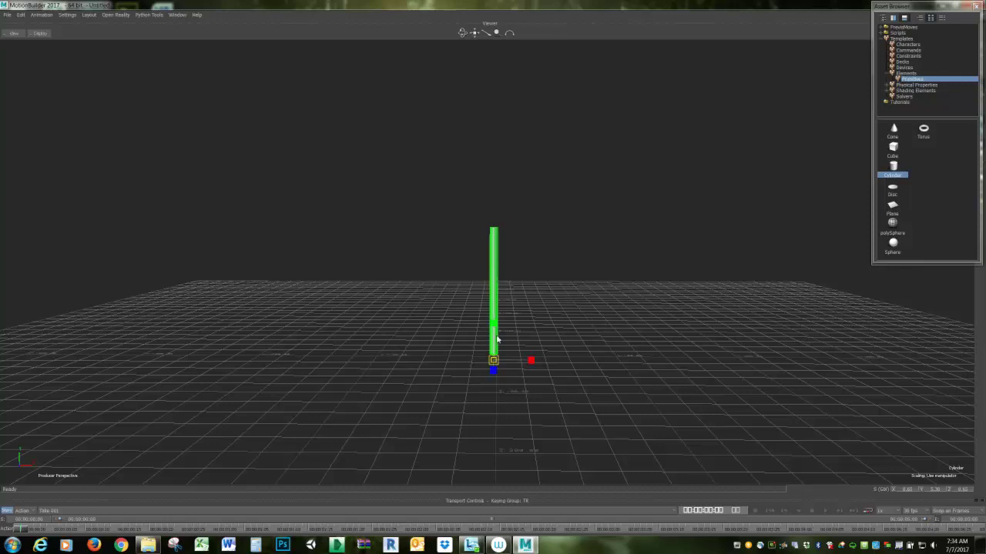
- Drop a Null from Elements onto the pole, then open the Navigator across the top
{"action": "left_click", "coordinate": [906, 74]}
{"action": "left_click", "coordinate": [923, 150]}
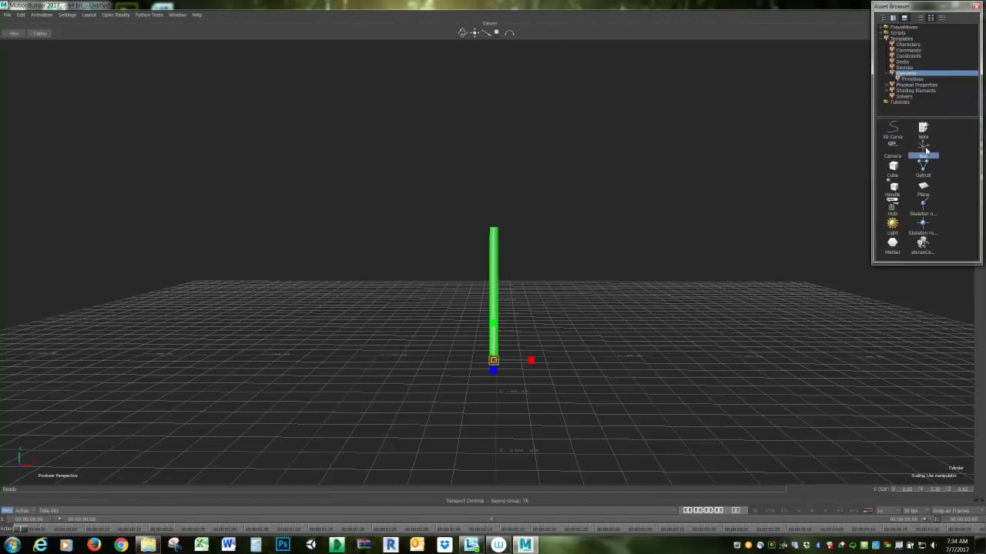
{"action": "left_click_drag", "start_coordinate": [924, 150], "coordinate": [497, 289]}
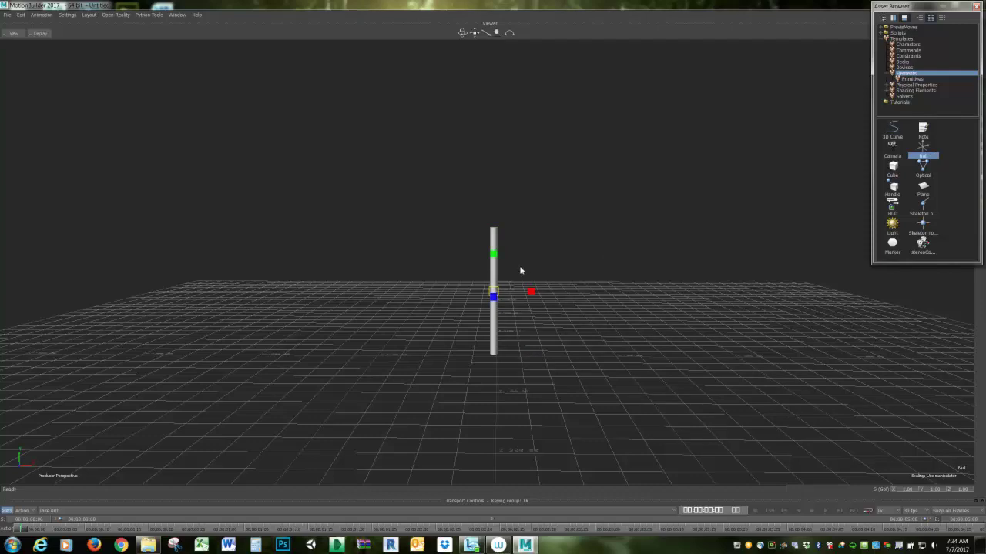
{"action": "key", "text": "t"}
{"action": "key", "text": "ctrl+alt+a"}
{"action": "left_click_drag", "start_coordinate": [833, 116], "coordinate": [317, 3]}
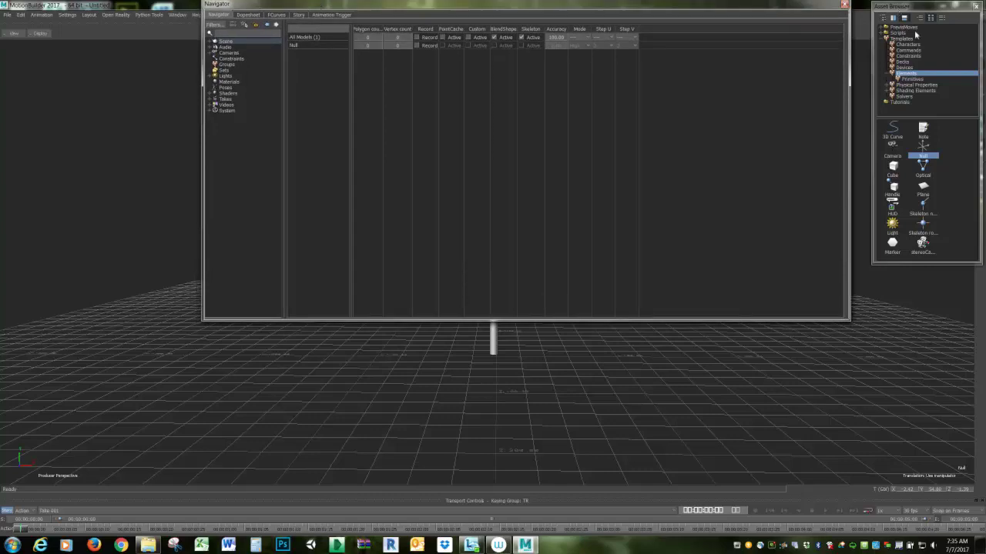
- Expand Scene in the Navigator tree and look at the FCurves and Dopesheet views
{"action": "left_click", "coordinate": [215, 42]}
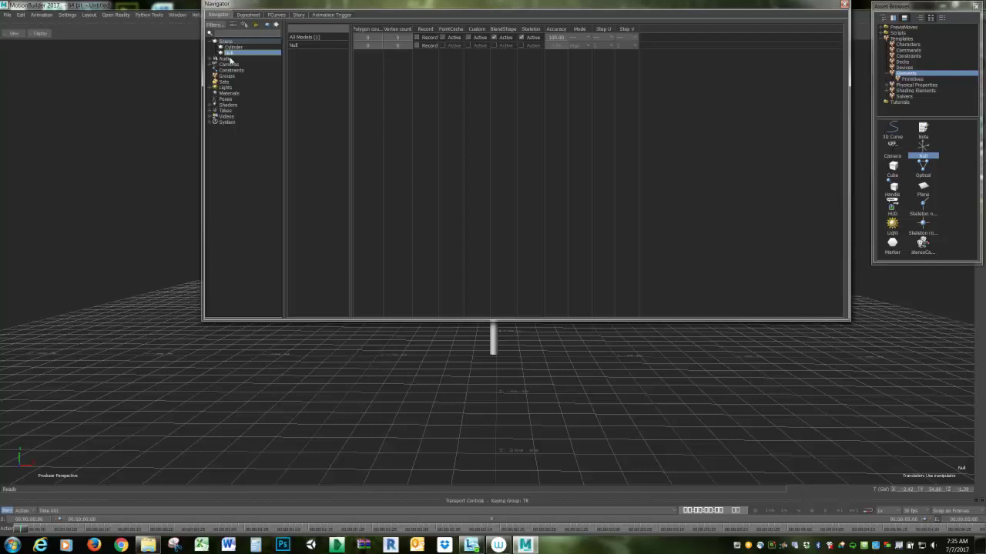
{"action": "left_click", "coordinate": [276, 15]}
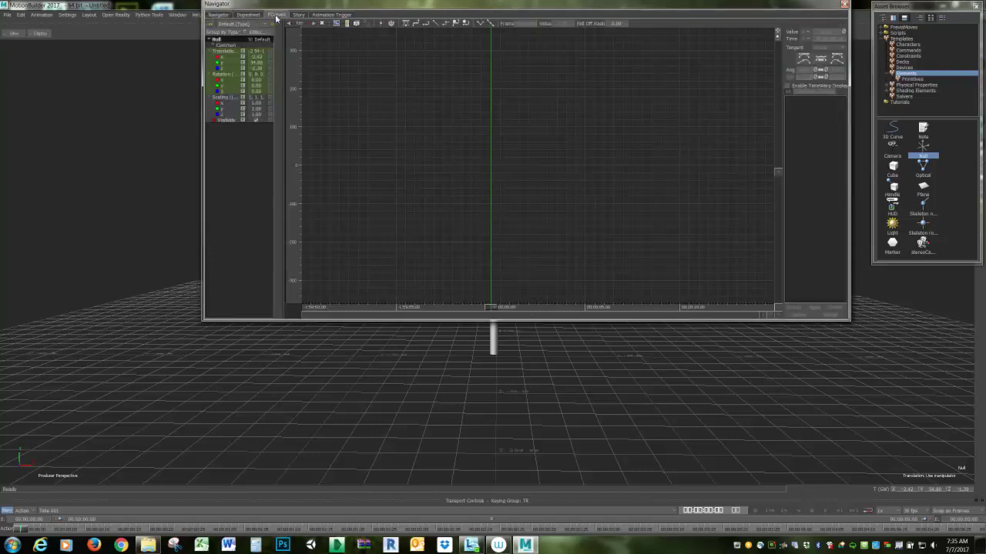
{"action": "left_click", "coordinate": [220, 17]}
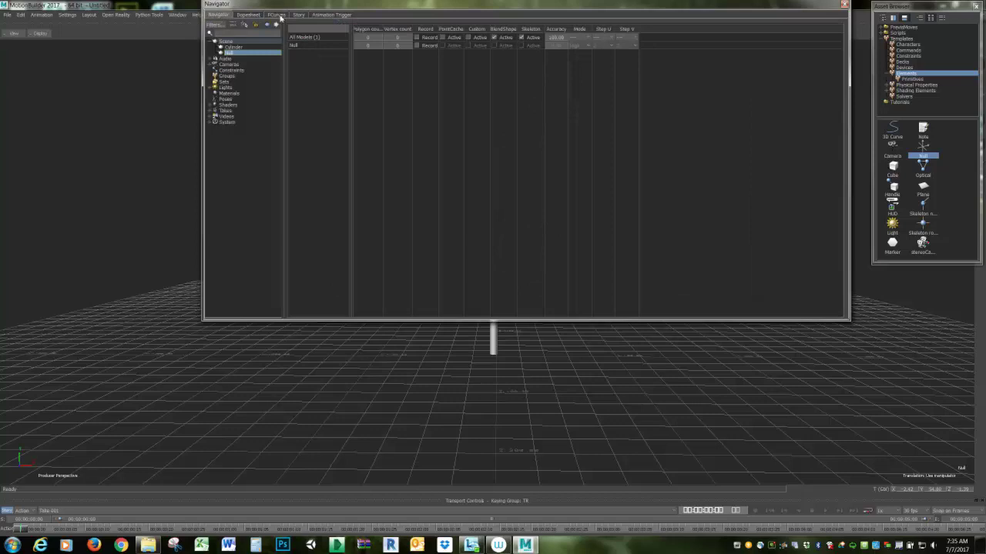
{"action": "left_click", "coordinate": [246, 16]}
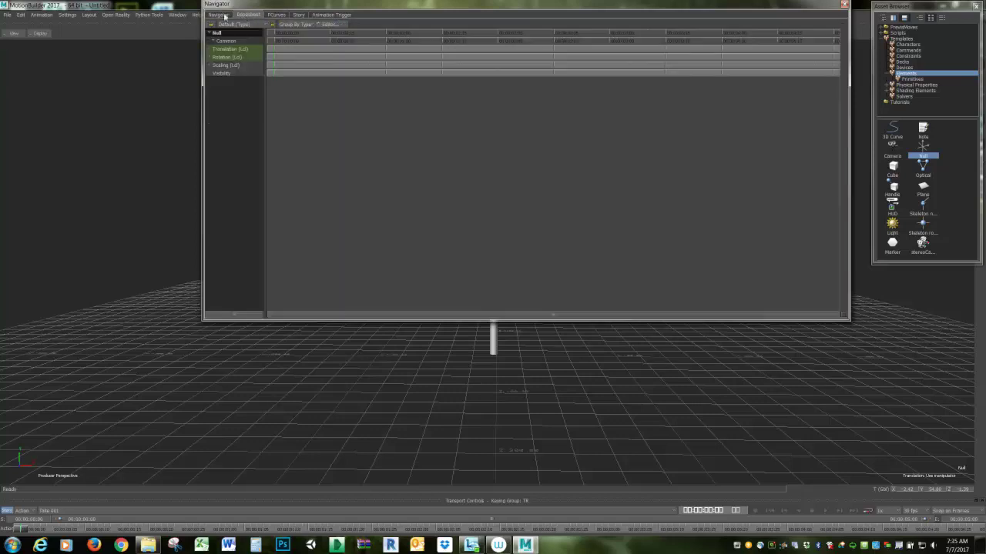
{"action": "left_click", "coordinate": [218, 16]}
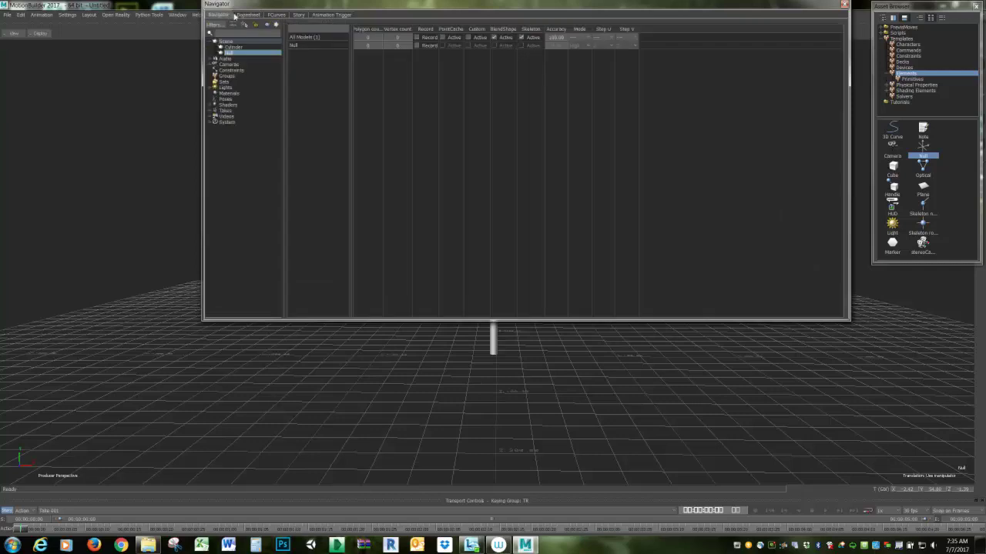
- Look through the Story and Animation Trigger views, ending on the FCurves editor
{"action": "left_click", "coordinate": [300, 16]}
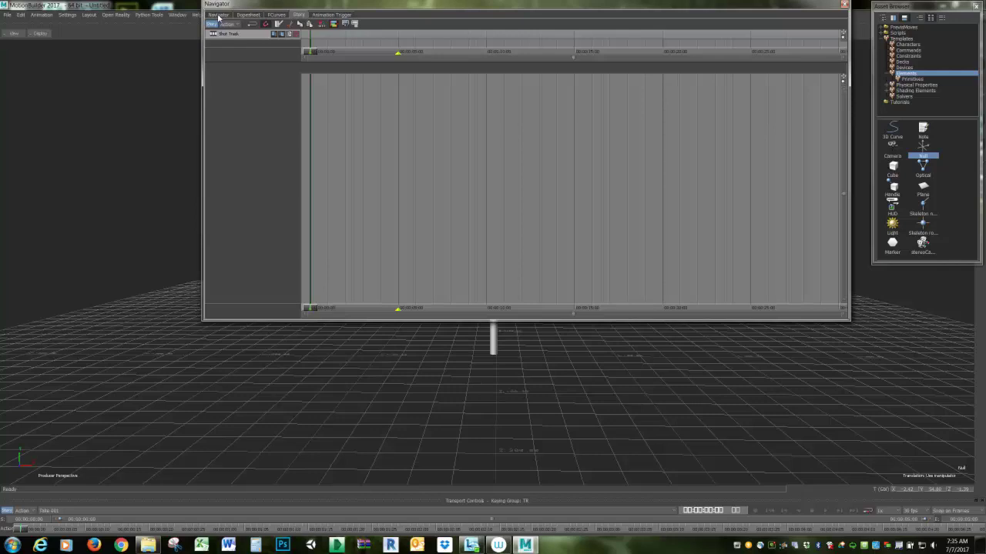
{"action": "left_click", "coordinate": [218, 15]}
{"action": "left_click", "coordinate": [324, 16]}
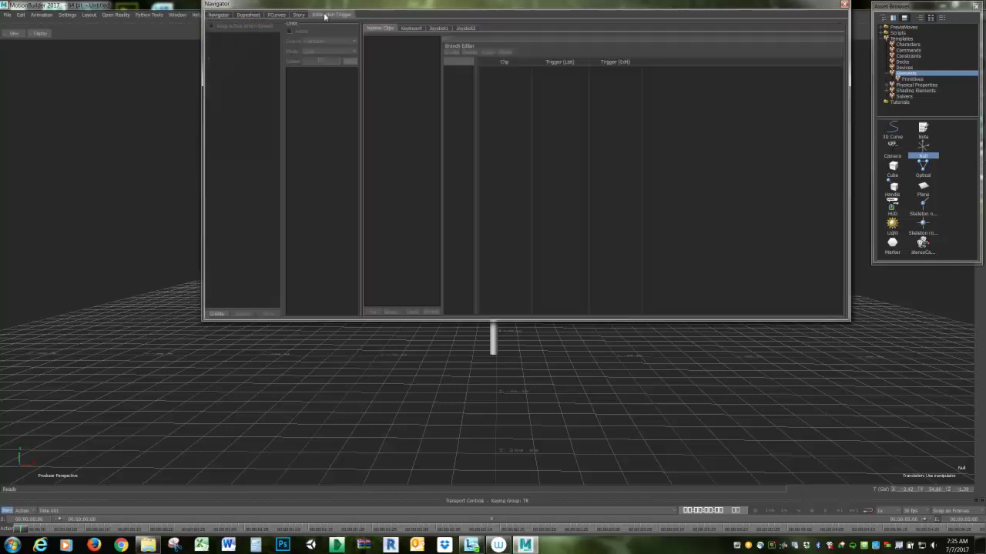
{"action": "left_click", "coordinate": [218, 16]}
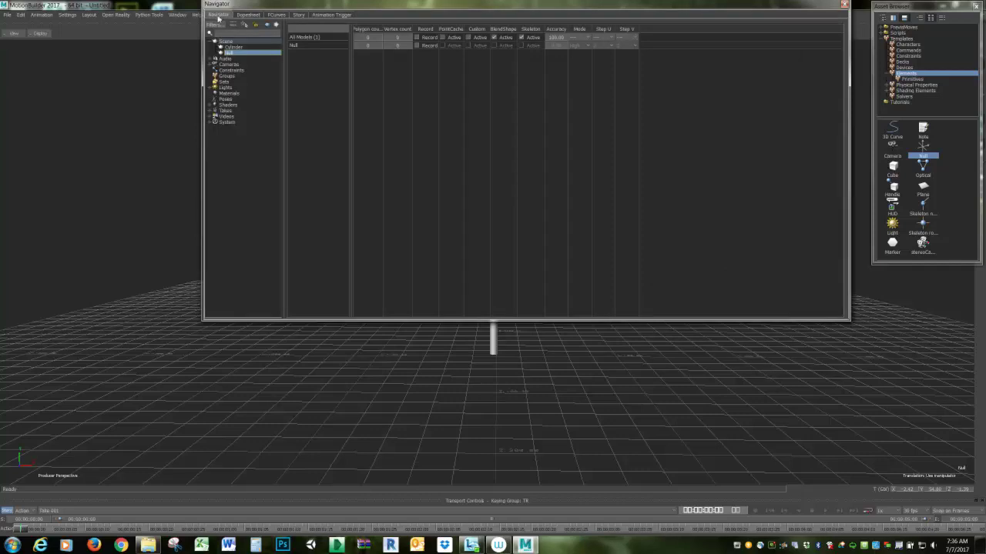
{"action": "left_click", "coordinate": [277, 15]}
{"action": "left_click", "coordinate": [219, 16]}
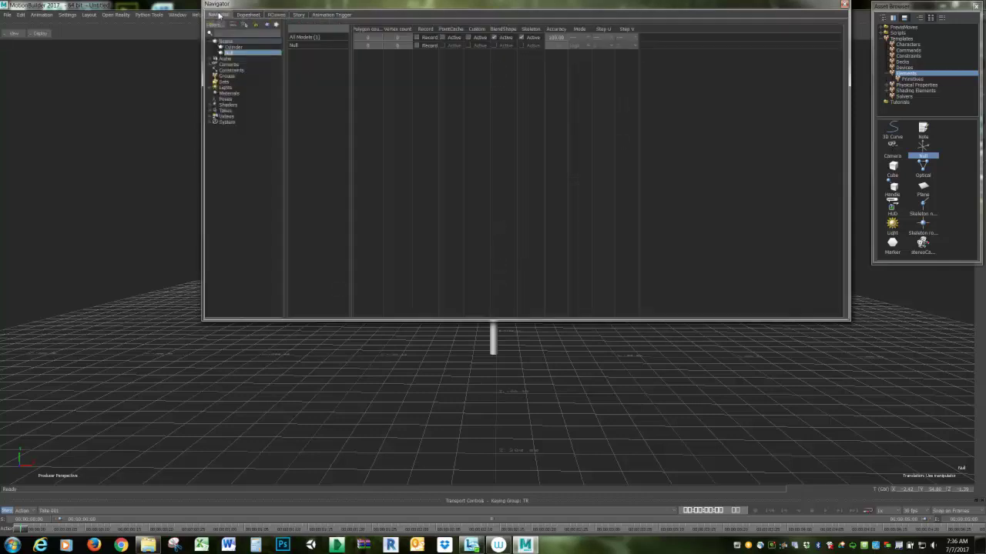
{"action": "left_click", "coordinate": [275, 15]}
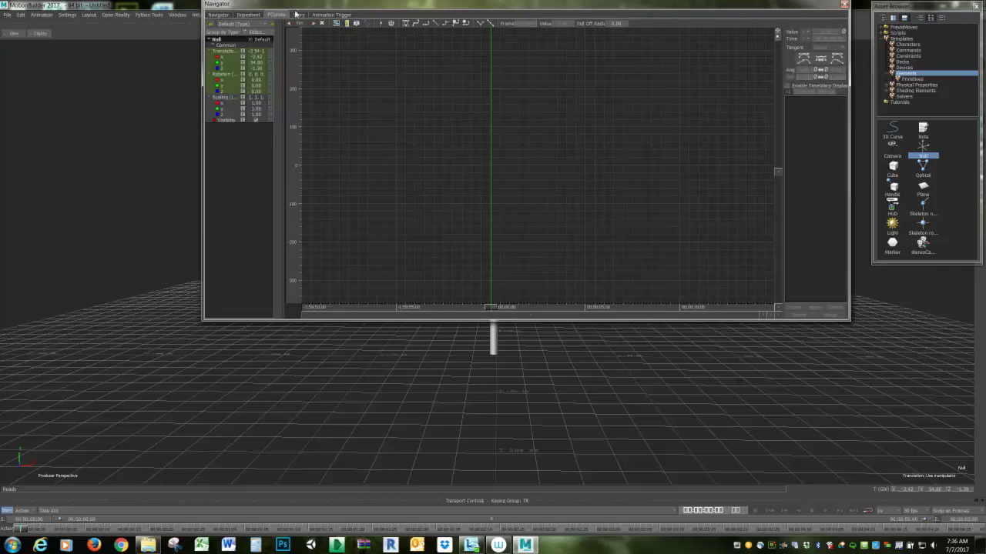
{"action": "left_click", "coordinate": [219, 15]}
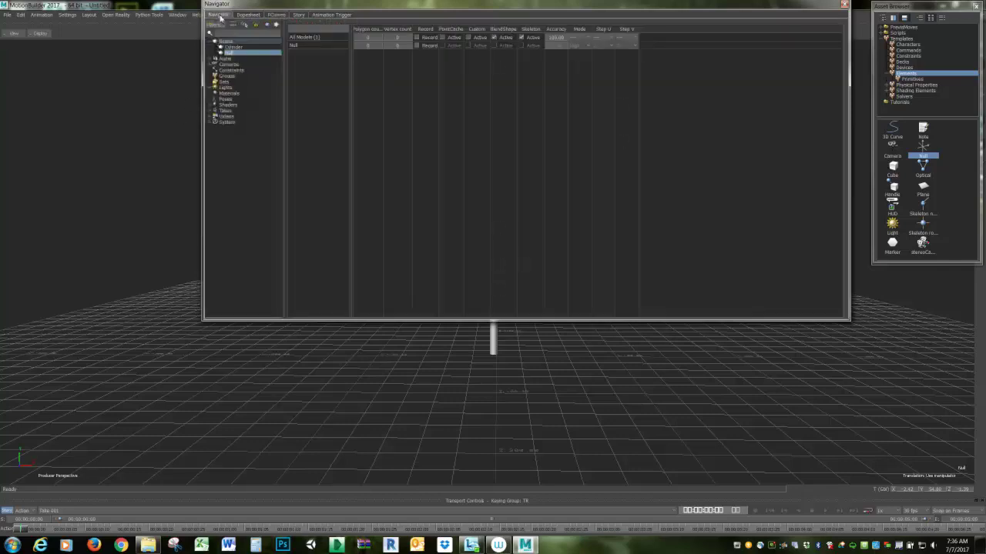
{"action": "left_click", "coordinate": [176, 16]}
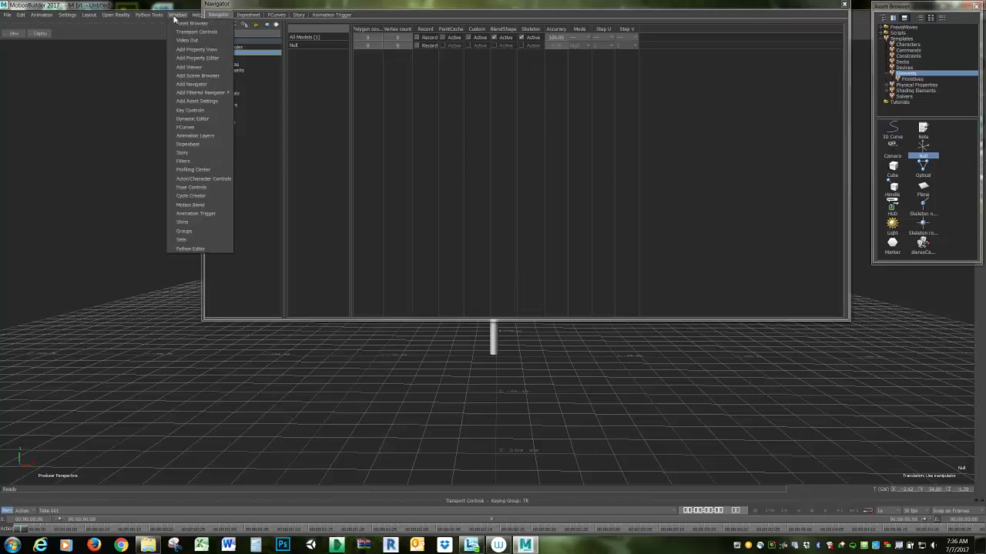
{"action": "left_click", "coordinate": [191, 127]}
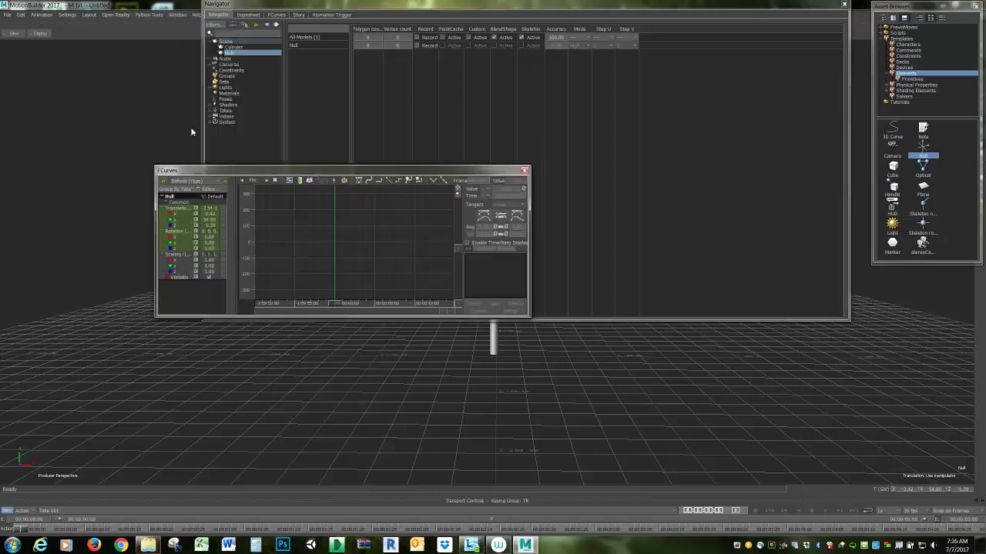
{"action": "left_click_drag", "start_coordinate": [240, 171], "coordinate": [292, 238]}
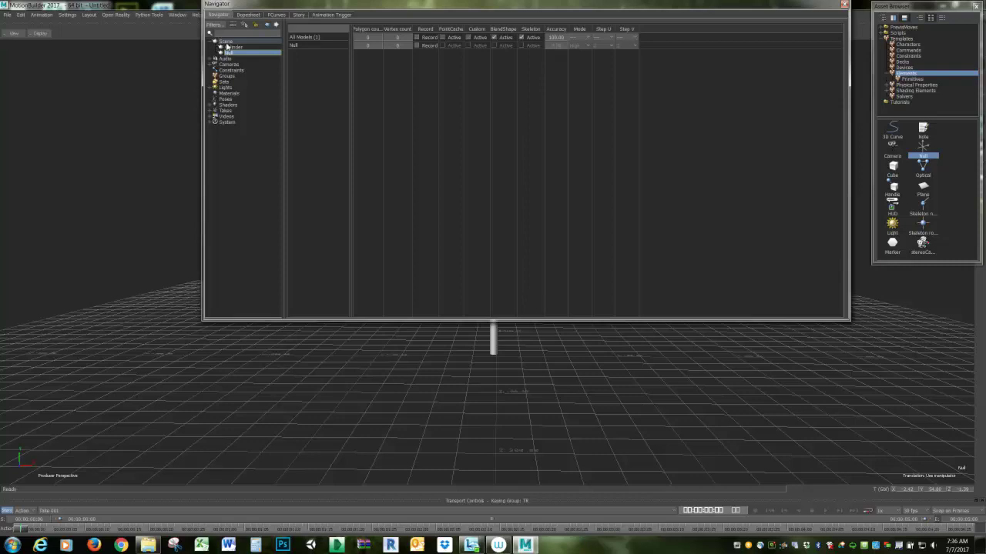
- Collapse and re-expand Scene, then expand Cameras to list Producer cameras and Camera Switcher
{"action": "left_click", "coordinate": [222, 42]}
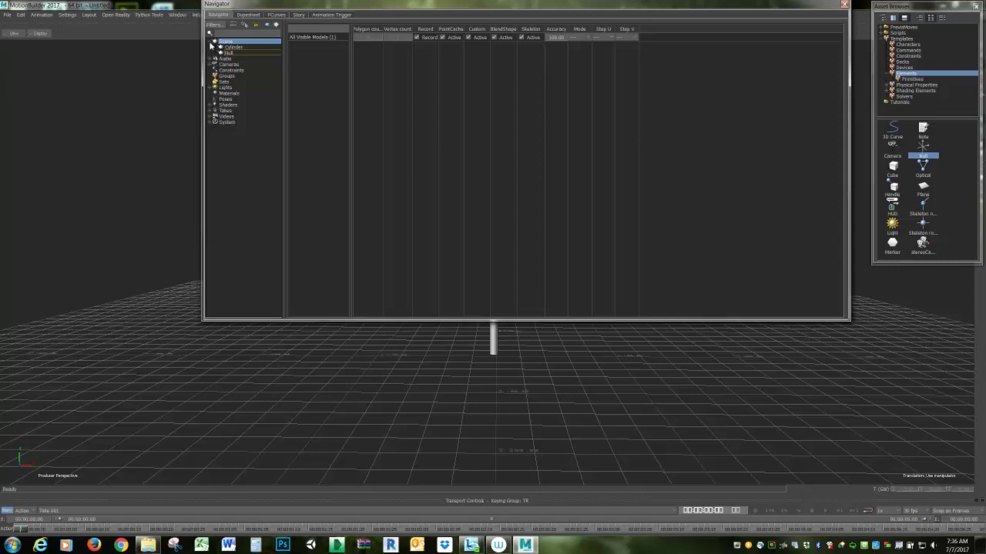
{"action": "left_click", "coordinate": [213, 41]}
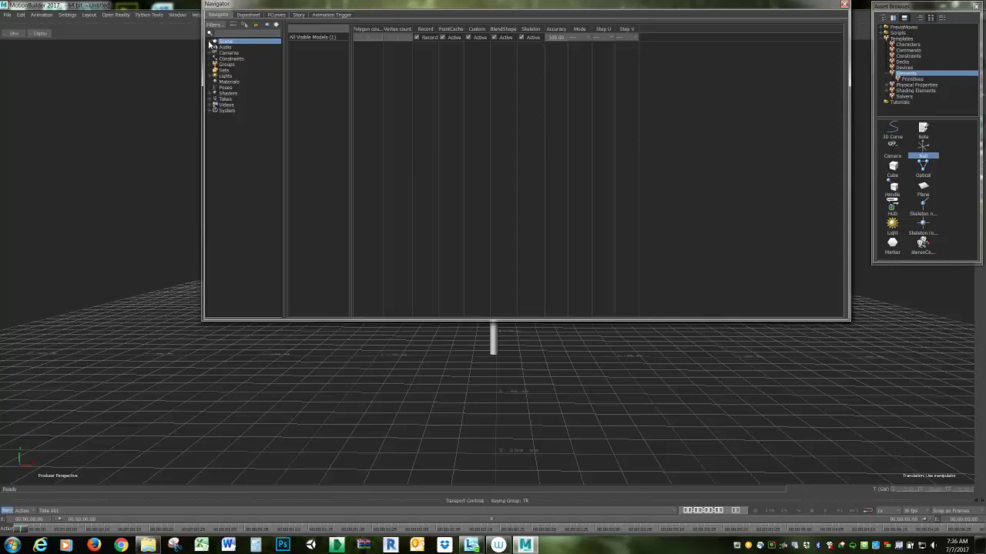
{"action": "left_click", "coordinate": [213, 41]}
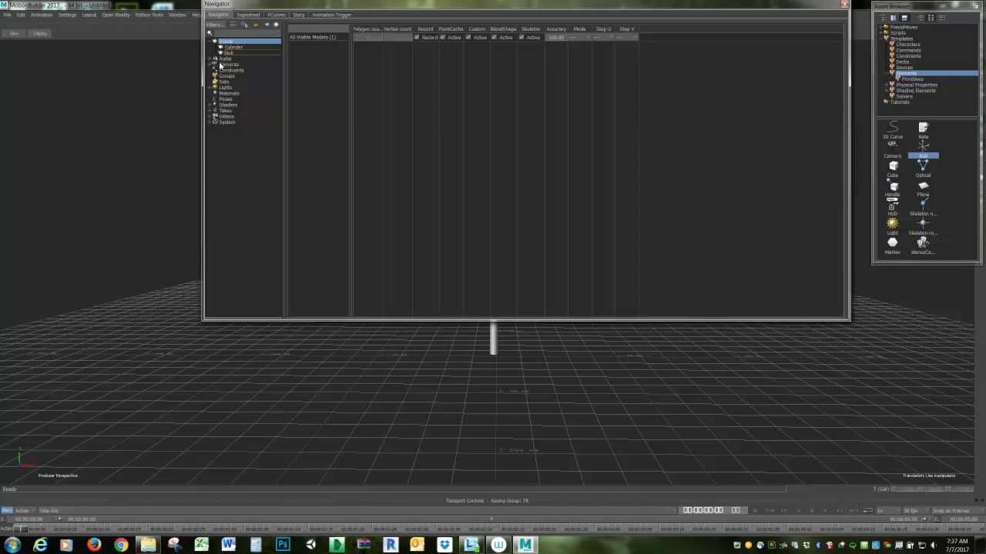
{"action": "left_click", "coordinate": [208, 65]}
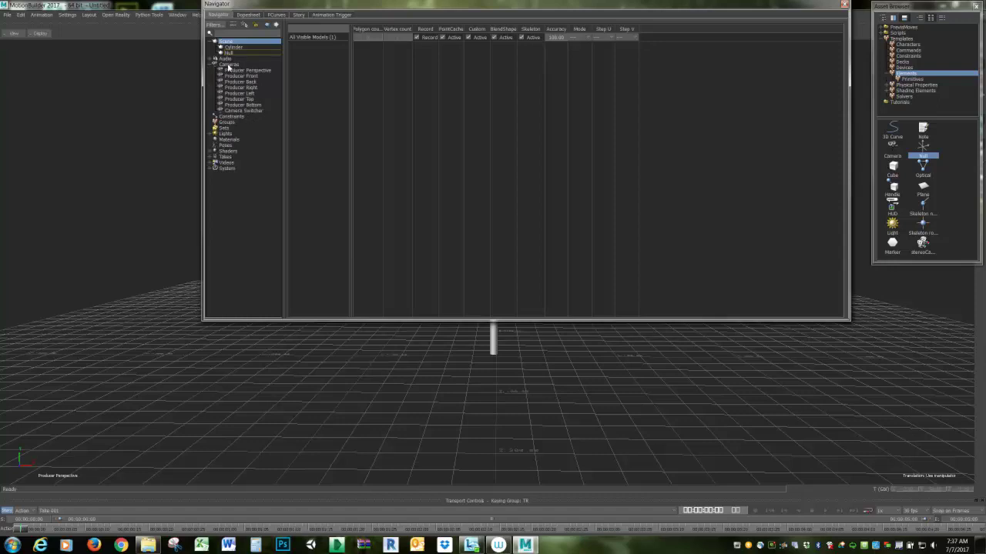
- Insert a new camera from the Cameras group's context menu
{"action": "left_click", "coordinate": [228, 65]}
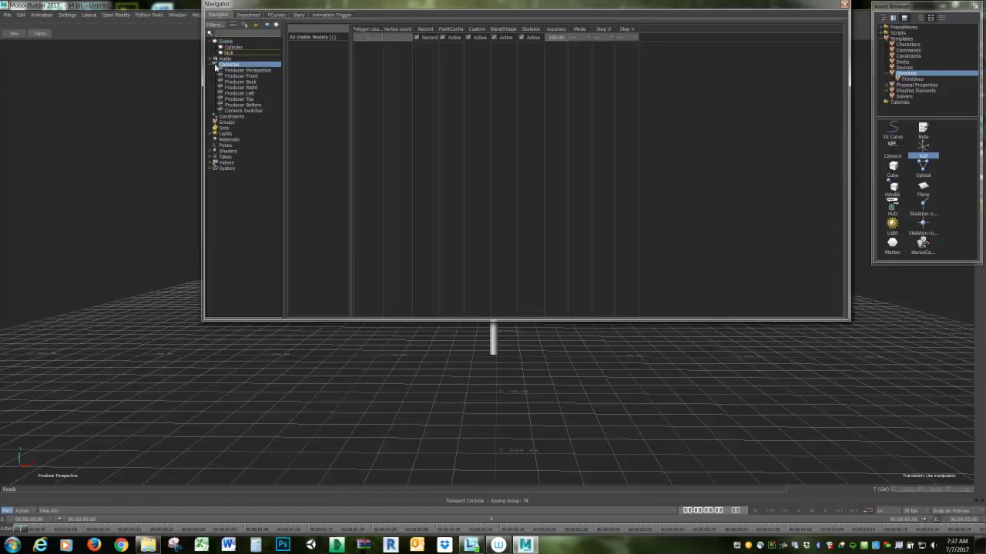
{"action": "right_click", "coordinate": [228, 68]}
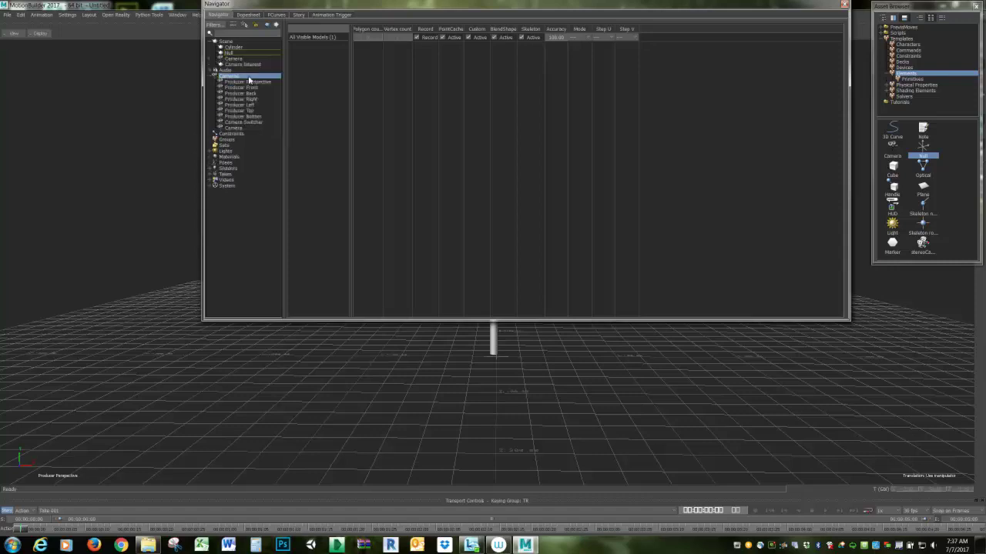
{"action": "left_click", "coordinate": [248, 78]}
- Rename the new camera to 'RV Right Cam'
{"action": "right_click", "coordinate": [236, 129]}
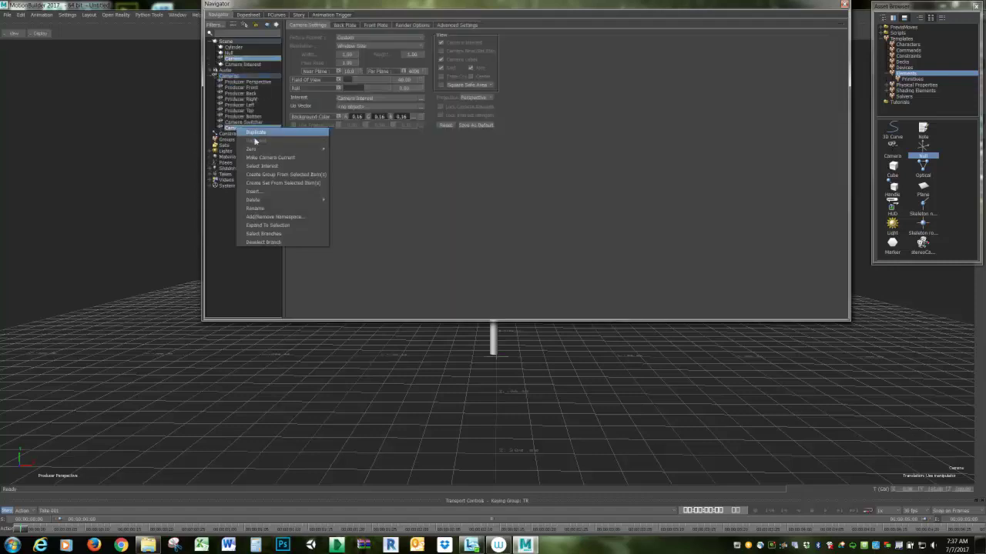
{"action": "left_click", "coordinate": [257, 209]}
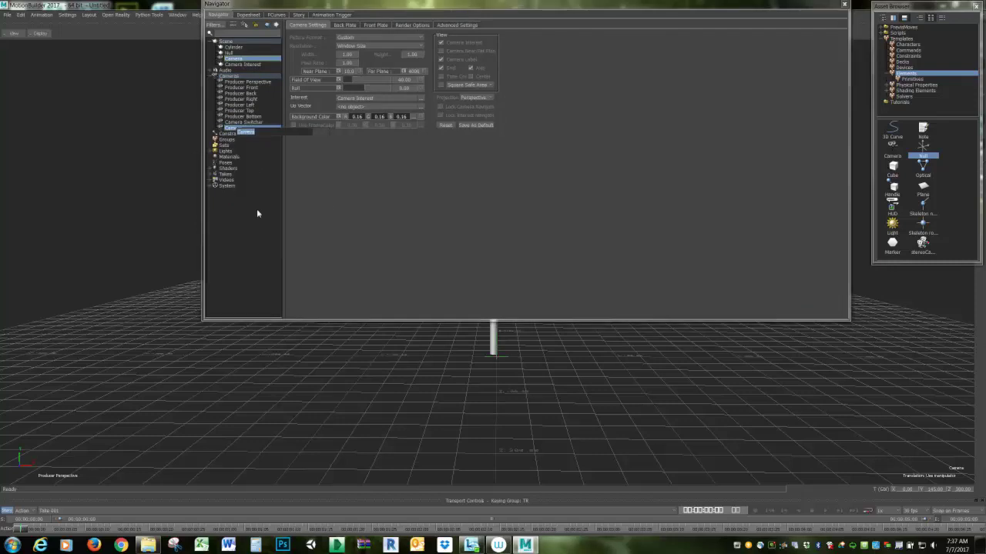
{"action": "type", "text": "ex"}
{"action": "type", "text": " Right C"}
{"action": "type", "text": "am"}
{"action": "key", "text": "Return"}
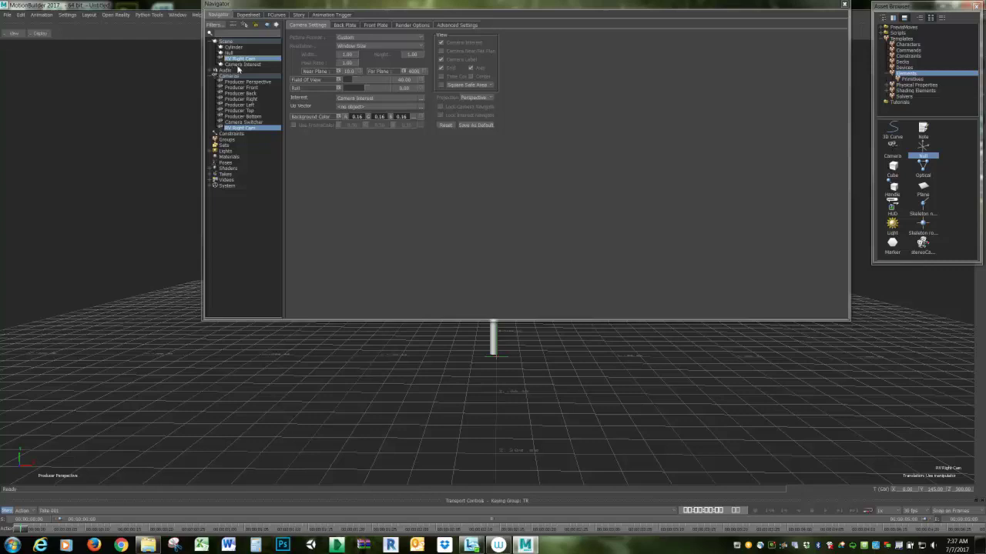
- Rename Camera Interest to 'RV Right Cam Interest' by replacing the word Camera
{"action": "left_click", "coordinate": [237, 65]}
{"action": "right_click", "coordinate": [236, 67]}
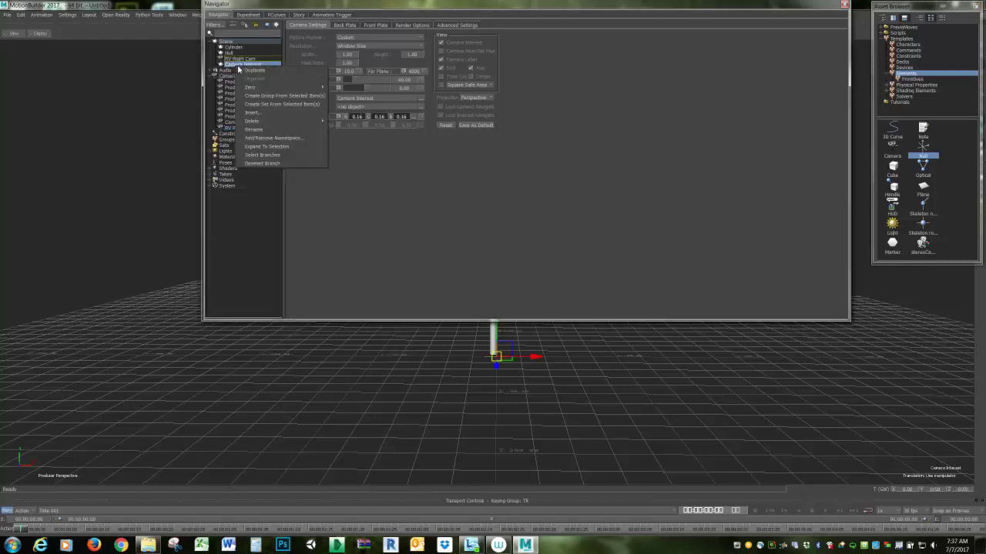
{"action": "left_click", "coordinate": [255, 131]}
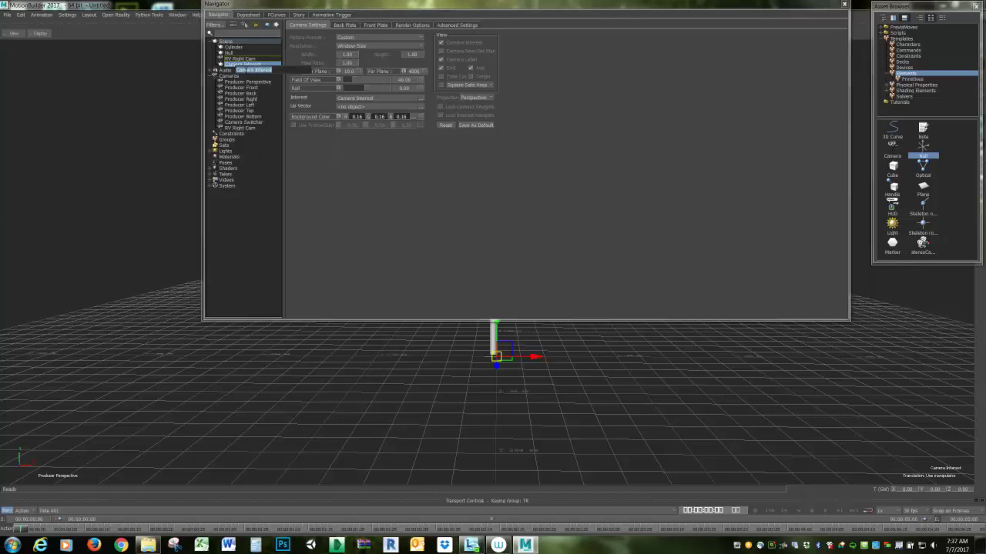
{"action": "key", "text": "ctrl+shift+Left"}
{"action": "type", "text": "RV Right Cam"}
{"action": "key", "text": "Return"}
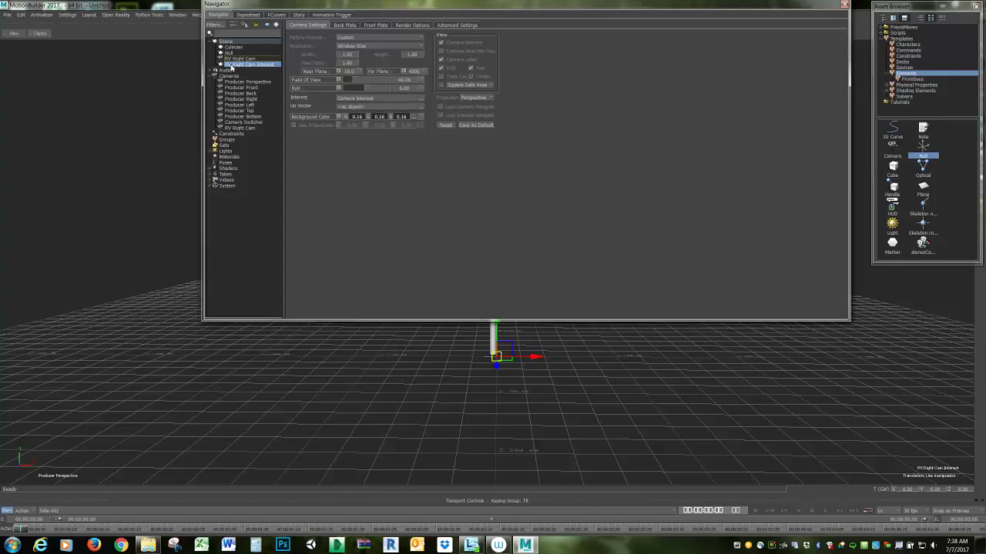
- Collapse the Cameras list and select the whole Scene
{"action": "left_click", "coordinate": [241, 128]}
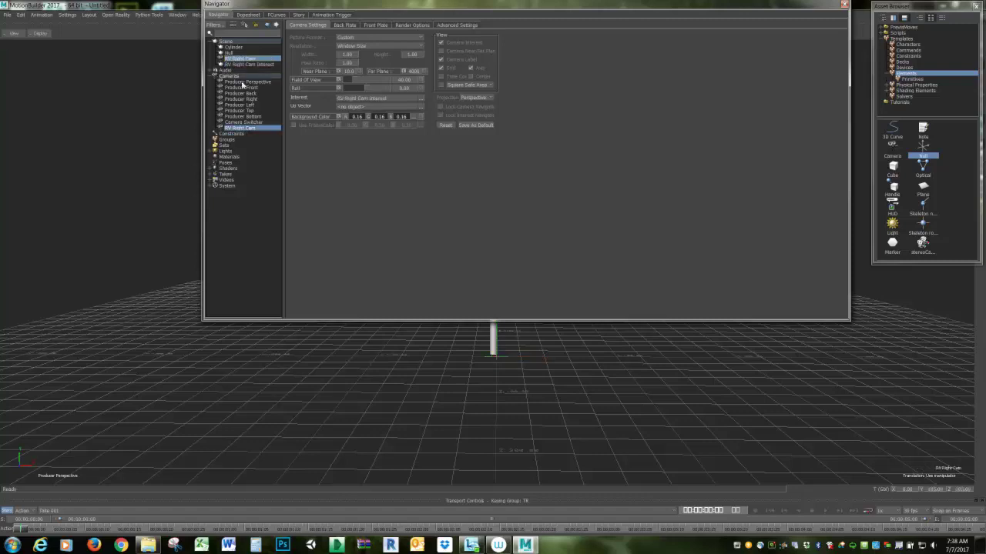
{"action": "left_click", "coordinate": [242, 82]}
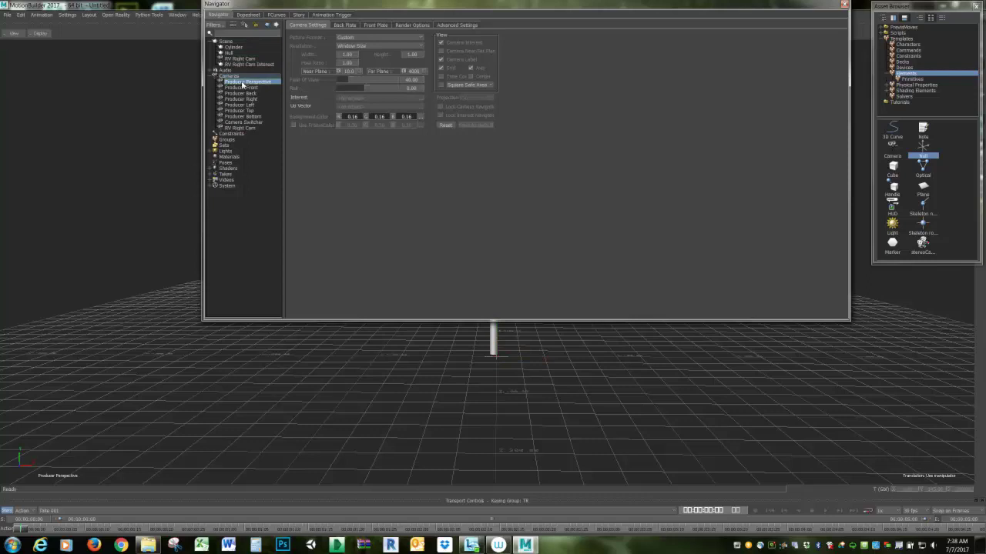
{"action": "left_click", "coordinate": [225, 41]}
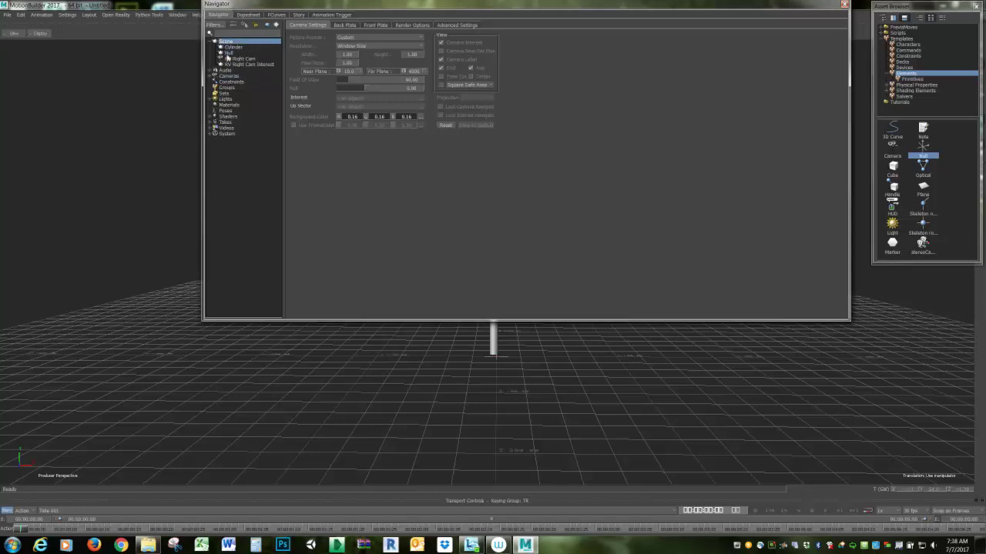
- Parent the Cylinder under the Null by dragging between them and choosing Parent
{"action": "left_click", "coordinate": [228, 53]}
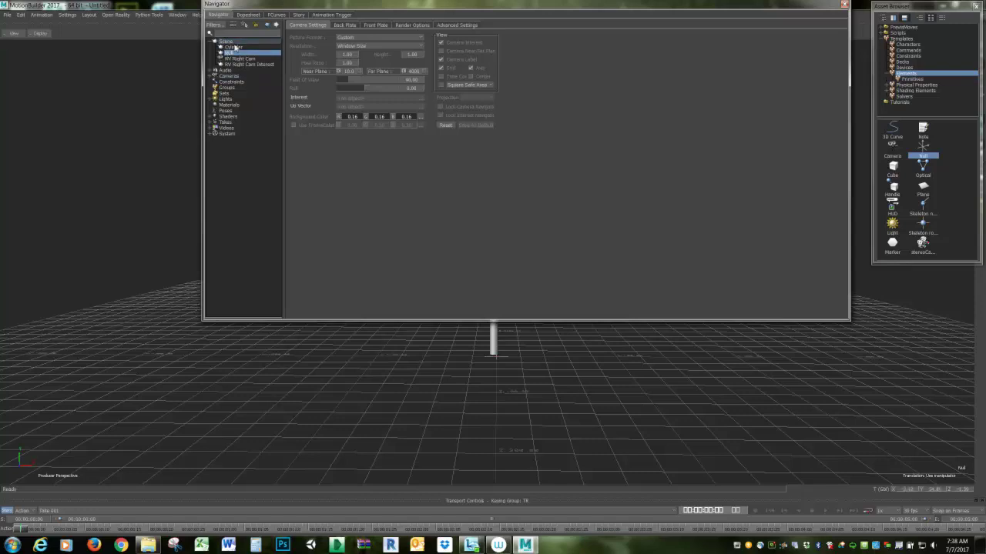
{"action": "left_click", "coordinate": [233, 47]}
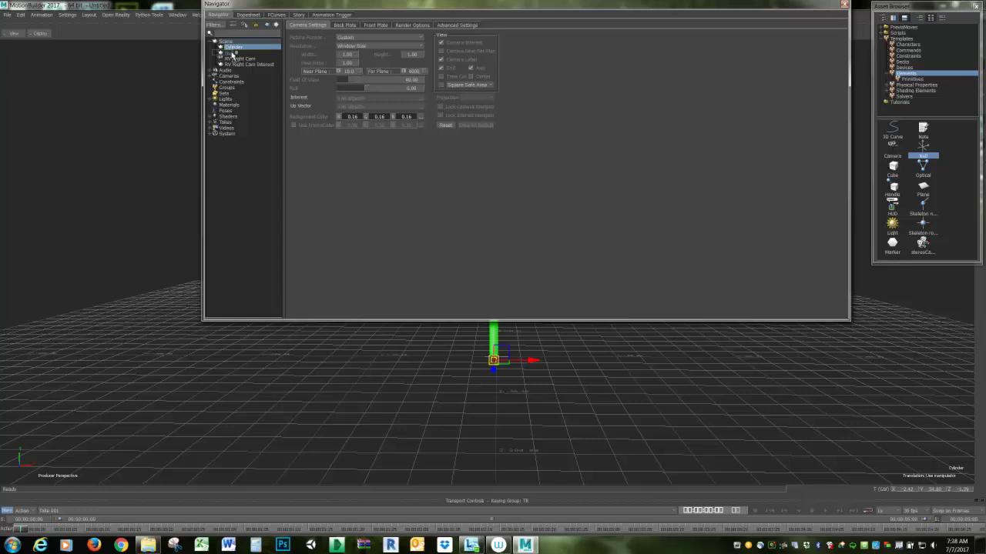
{"action": "left_click_drag", "start_coordinate": [231, 54], "coordinate": [246, 47]}
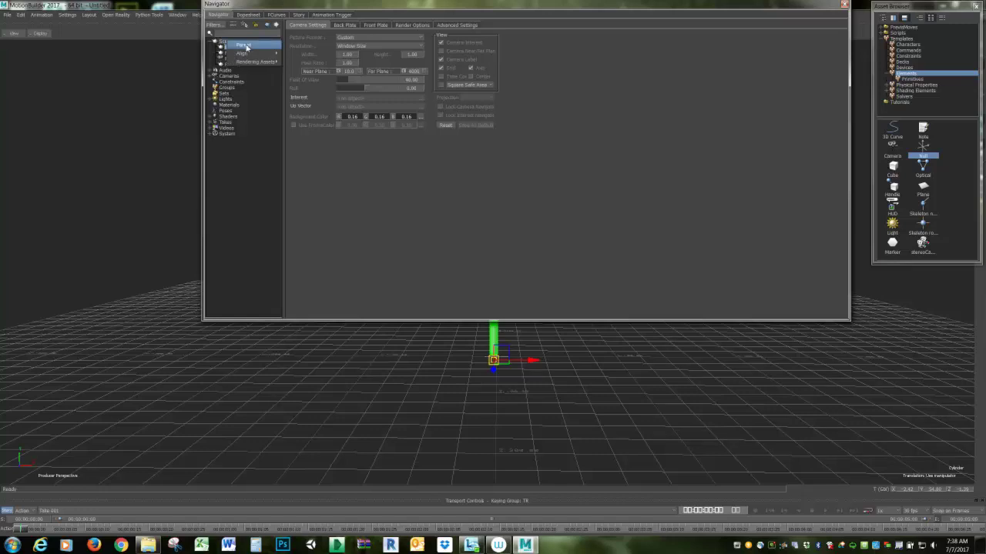
{"action": "left_click", "coordinate": [246, 47]}
{"action": "left_click", "coordinate": [215, 48]}
- Check the Cylinder's hierarchy options and try dragging it toward Scene level
{"action": "right_click", "coordinate": [235, 52]}
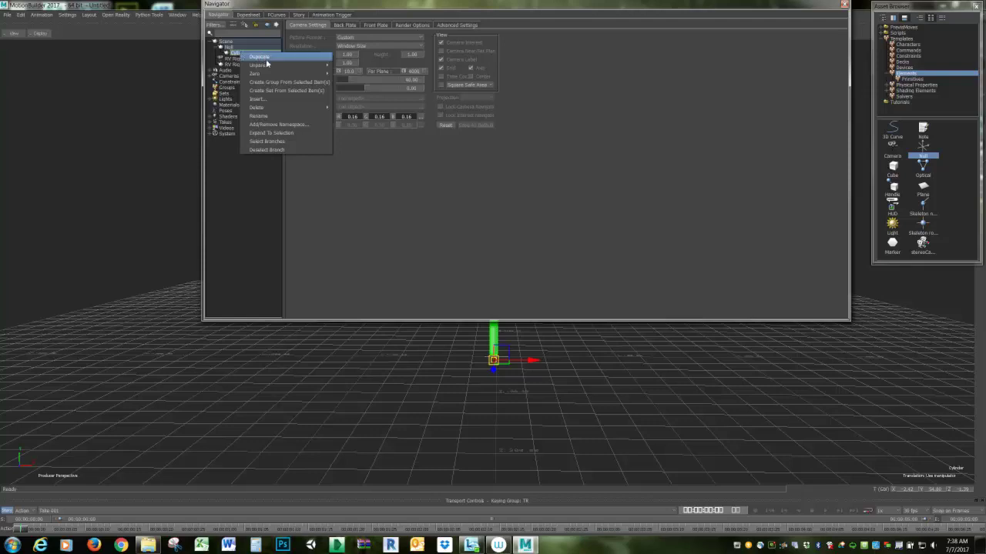
{"action": "mouse_move", "coordinate": [266, 68]}
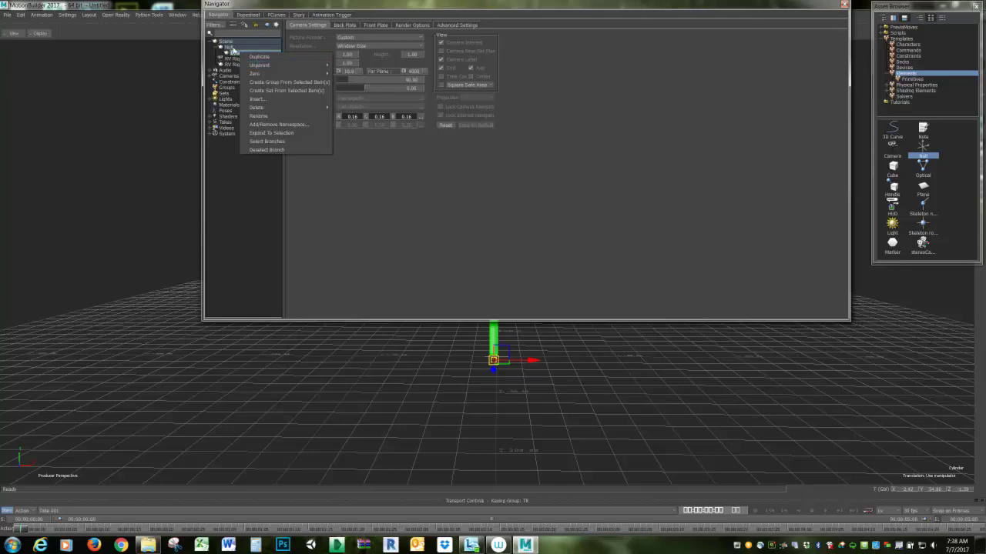
{"action": "left_click", "coordinate": [237, 54]}
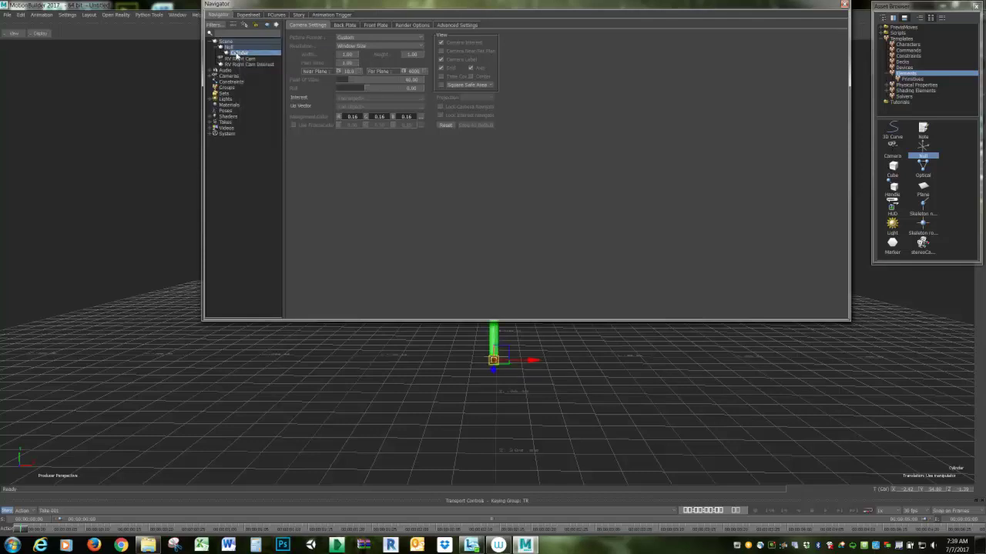
{"action": "mouse_move", "coordinate": [235, 54]}
{"action": "left_mouse_down"}
{"action": "mouse_move", "coordinate": [233, 42]}
{"action": "mouse_move", "coordinate": [239, 56]}
{"action": "left_mouse_up"}
{"action": "right_click", "coordinate": [239, 55]}
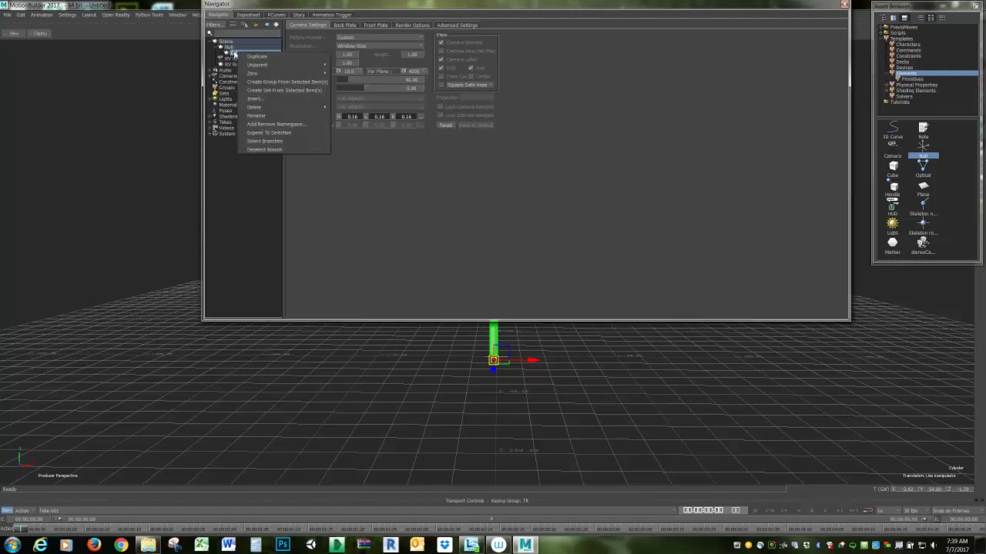
{"action": "left_click", "coordinate": [235, 54]}
{"action": "left_click_drag", "start_coordinate": [236, 53], "coordinate": [234, 64]}
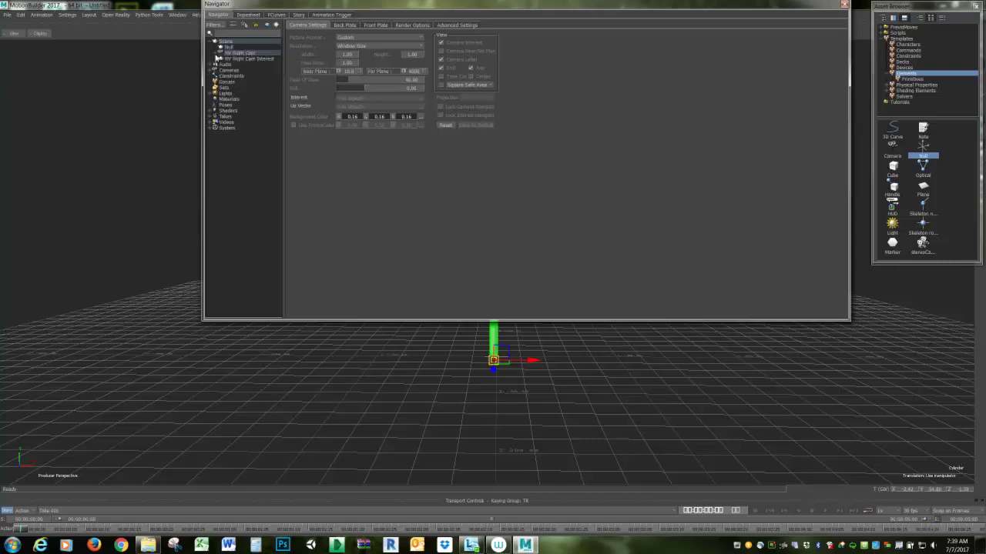
{"action": "left_click", "coordinate": [219, 53]}
{"action": "mouse_move", "coordinate": [241, 61]}
{"action": "left_mouse_down"}
{"action": "mouse_move", "coordinate": [224, 38]}
{"action": "mouse_move", "coordinate": [235, 51]}
{"action": "left_mouse_up"}
{"action": "key", "text": "Escape"}
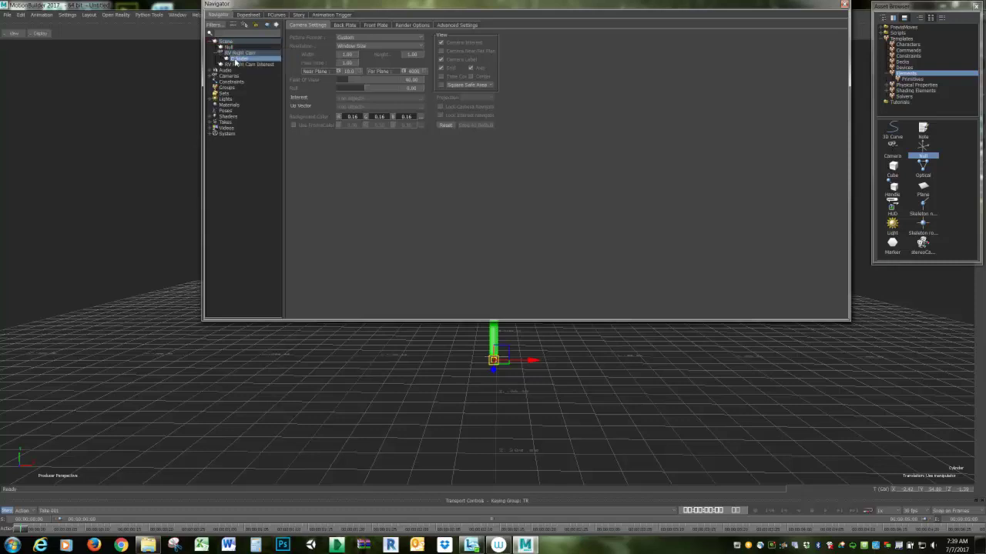
{"action": "right_click", "coordinate": [237, 60]}
{"action": "mouse_move", "coordinate": [263, 72]}
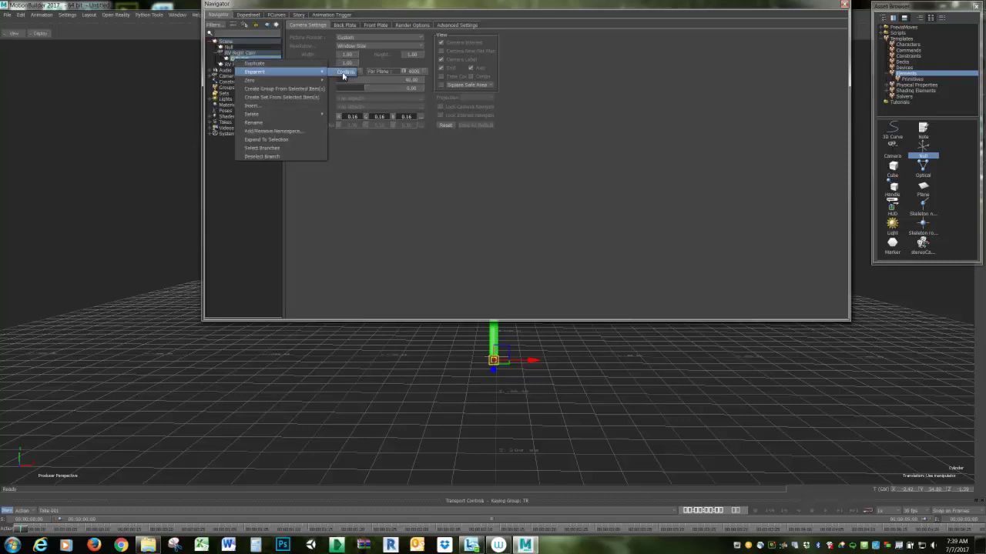
{"action": "left_click", "coordinate": [343, 75]}
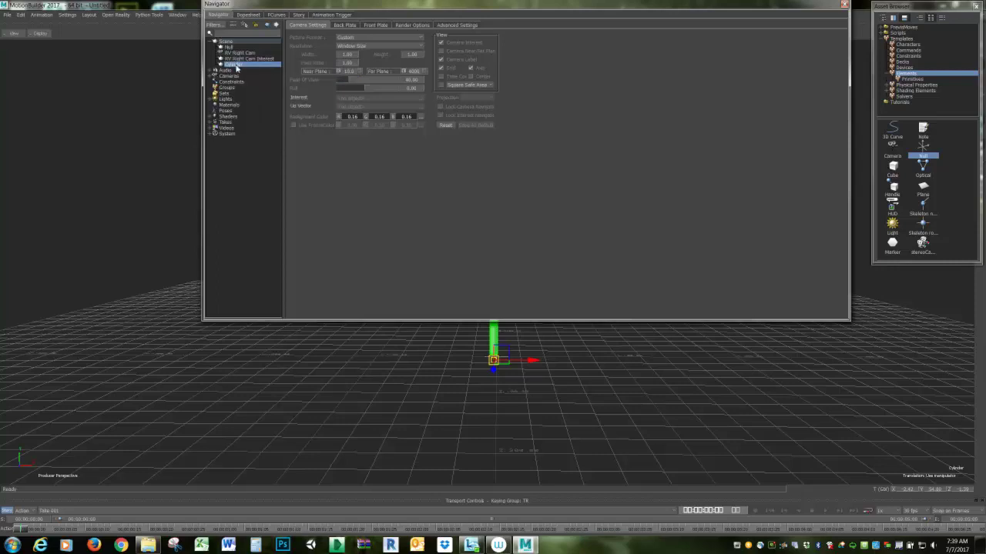
{"action": "left_click_drag", "start_coordinate": [236, 66], "coordinate": [233, 48]}
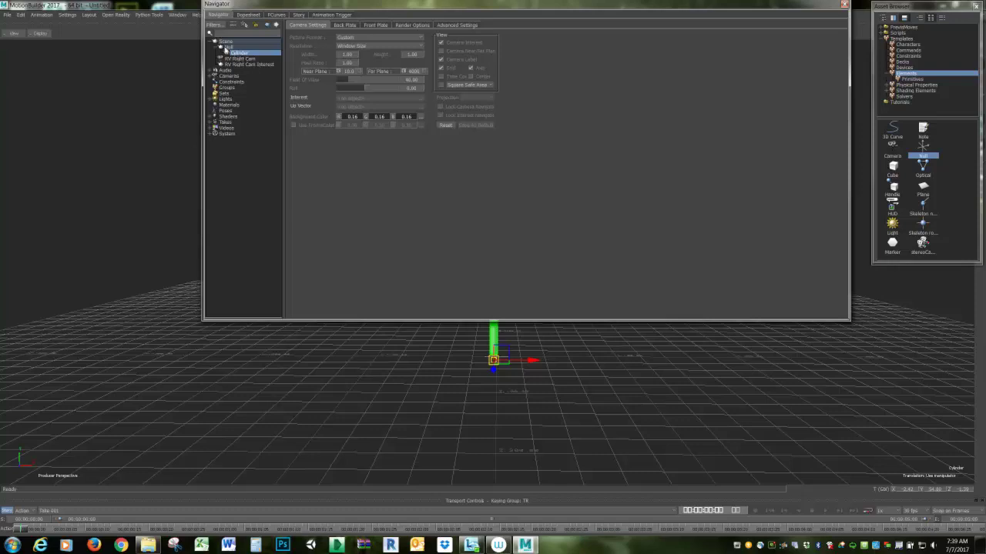
{"action": "left_click", "coordinate": [229, 48]}
{"action": "left_click", "coordinate": [238, 52]}
- Move the Navigator off the viewport, slide the Null and pole along X, then undo
{"action": "left_click_drag", "start_coordinate": [500, 7], "coordinate": [933, 172]}
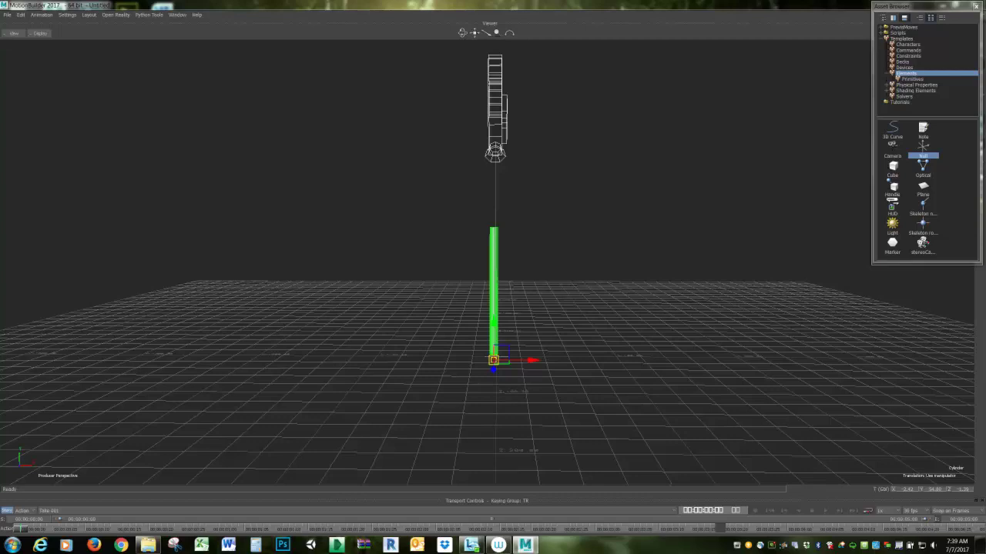
{"action": "key", "text": "ctrl+a"}
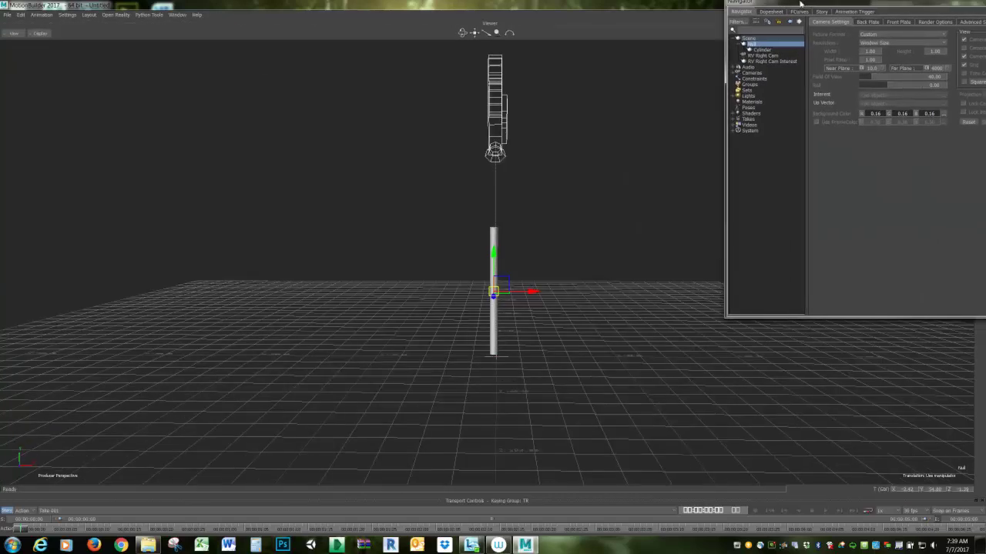
{"action": "left_click_drag", "start_coordinate": [531, 291], "coordinate": [419, 303]}
{"action": "key", "text": "ctrl+z"}
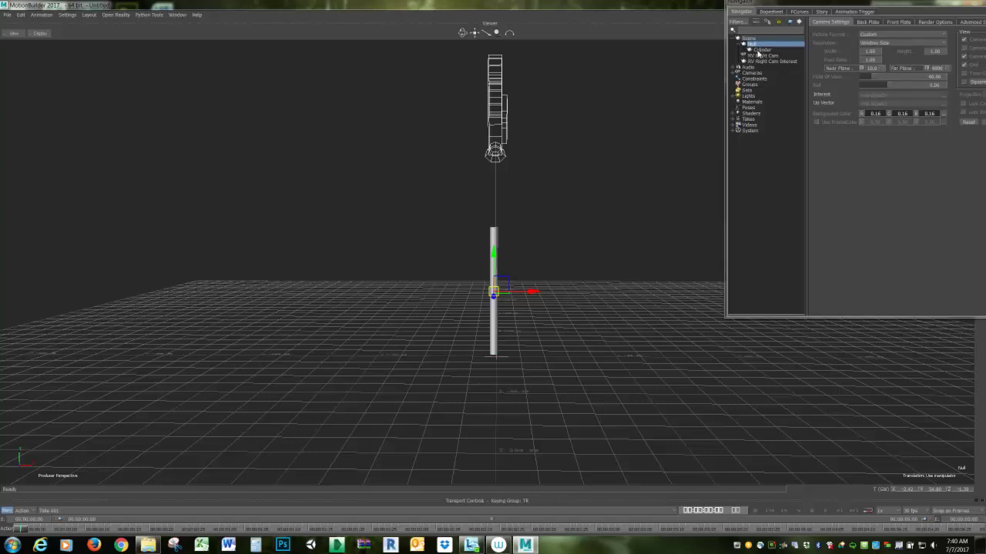
- Select the Cylinder in the Navigator's scene tree
{"action": "left_click", "coordinate": [761, 49]}
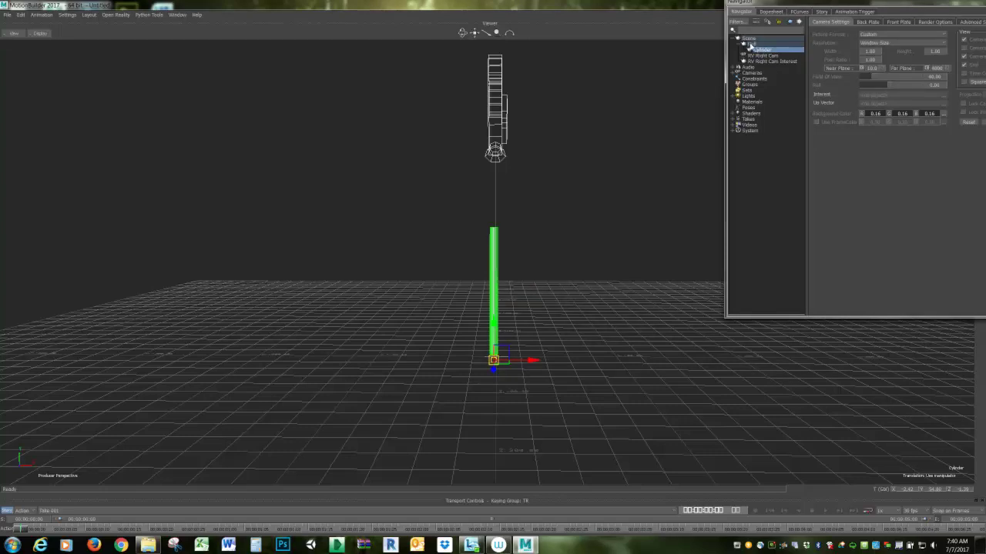
{"action": "left_click", "coordinate": [758, 51]}
{"action": "left_click", "coordinate": [759, 50]}
- Select the Null, then drag the Navigator window to the top-left beside the Asset Browser
{"action": "left_click", "coordinate": [753, 45]}
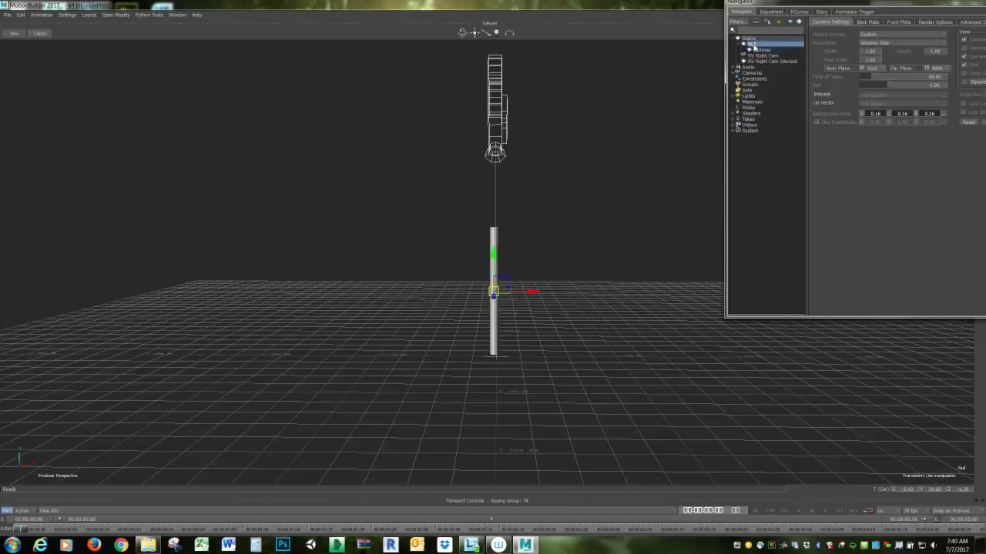
{"action": "left_click_drag", "start_coordinate": [792, 6], "coordinate": [797, 5]}
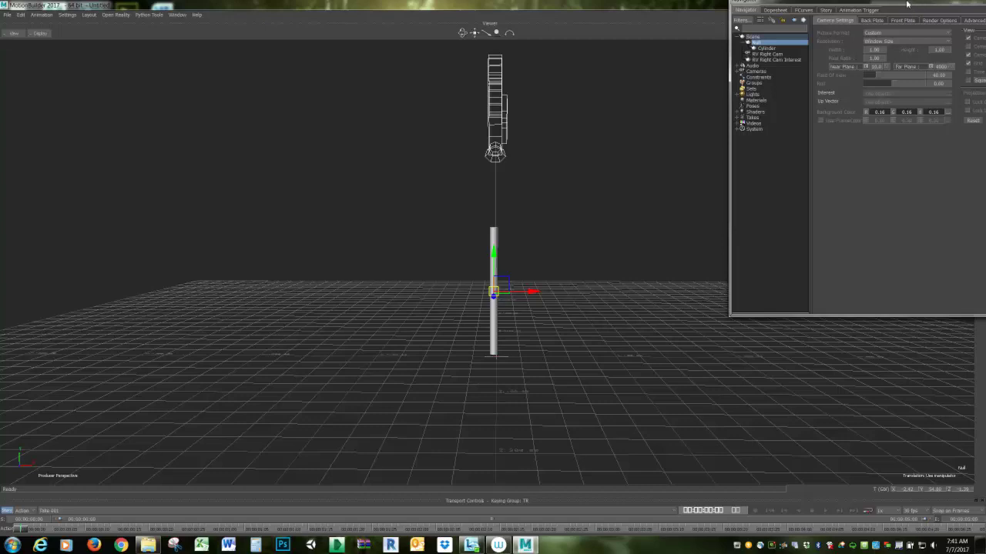
{"action": "left_click_drag", "start_coordinate": [905, 5], "coordinate": [217, 9]}
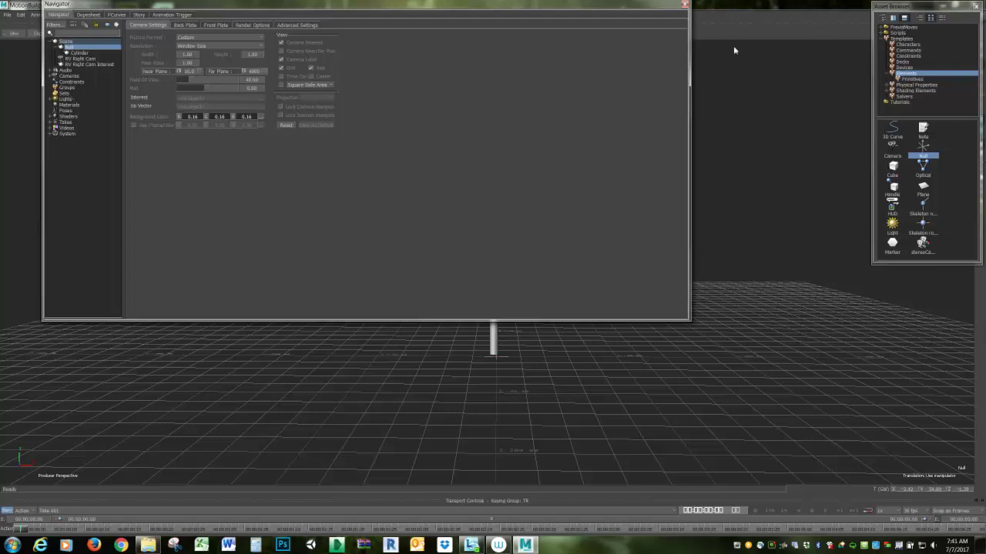
- Show the Devices templates and look over Joystick, Keyboard, Mouse, SpaceBall and Wacom Tablet
{"action": "left_click", "coordinate": [905, 68]}
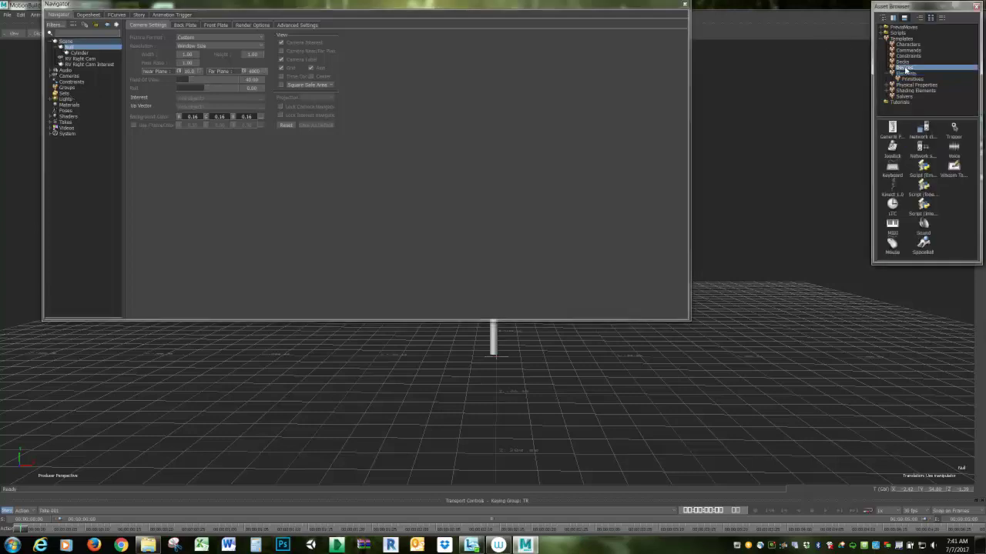
{"action": "left_click", "coordinate": [893, 152]}
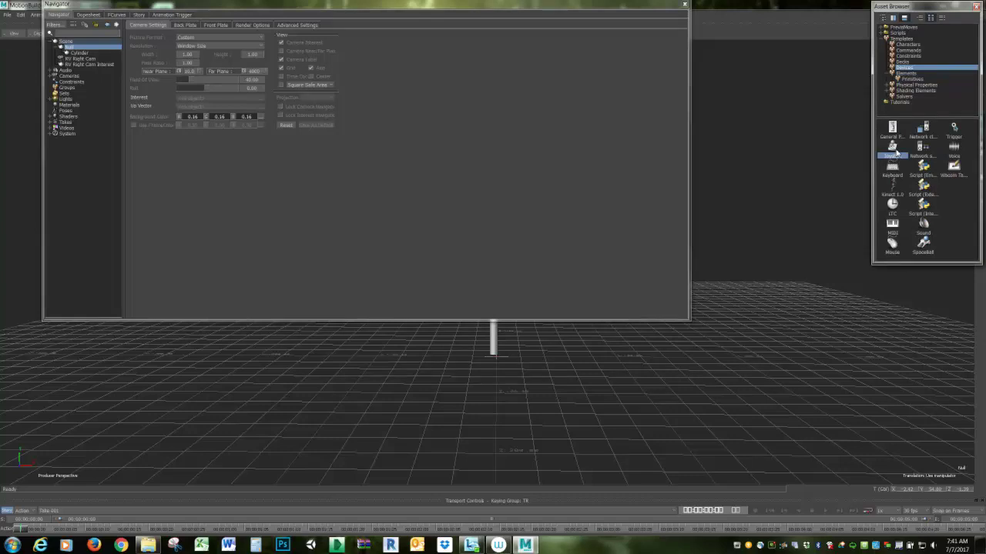
{"action": "left_click", "coordinate": [892, 171]}
{"action": "left_click", "coordinate": [891, 244]}
{"action": "left_click", "coordinate": [894, 149]}
{"action": "left_click", "coordinate": [926, 251]}
{"action": "left_click", "coordinate": [954, 171]}
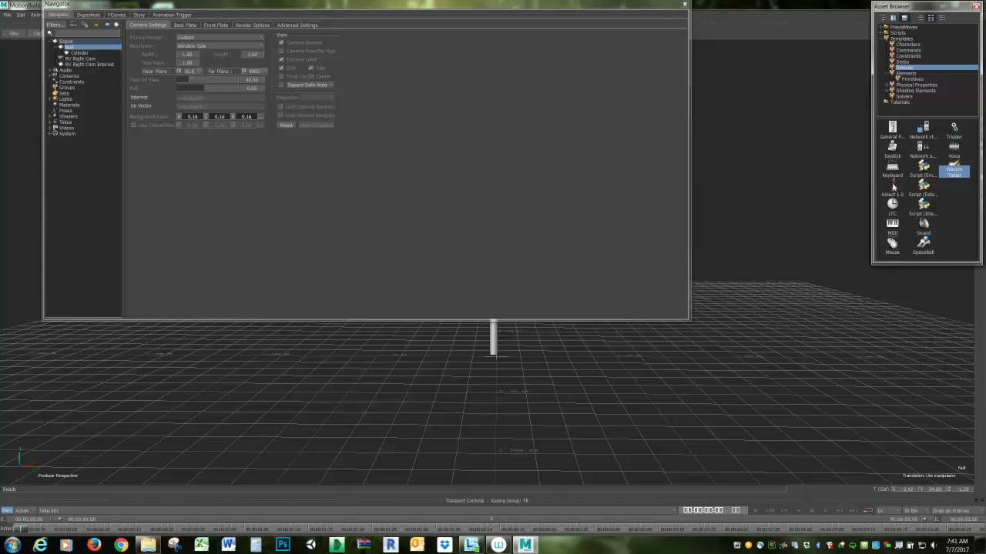
- Drag the Joystick device from the Asset Browser into the Viewer
{"action": "left_click", "coordinate": [892, 147]}
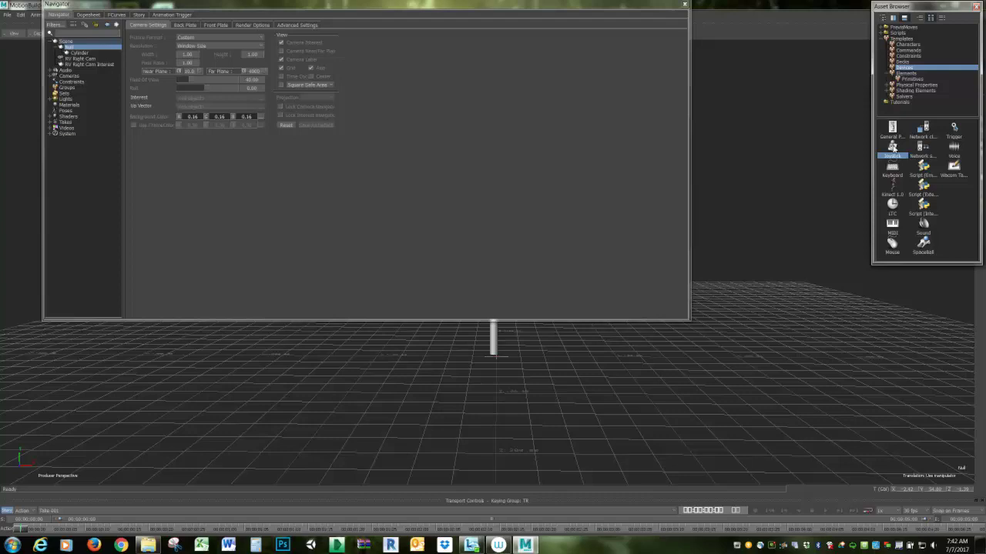
{"action": "left_click_drag", "start_coordinate": [892, 148], "coordinate": [812, 117]}
{"action": "left_click_drag", "start_coordinate": [812, 118], "coordinate": [809, 117]}
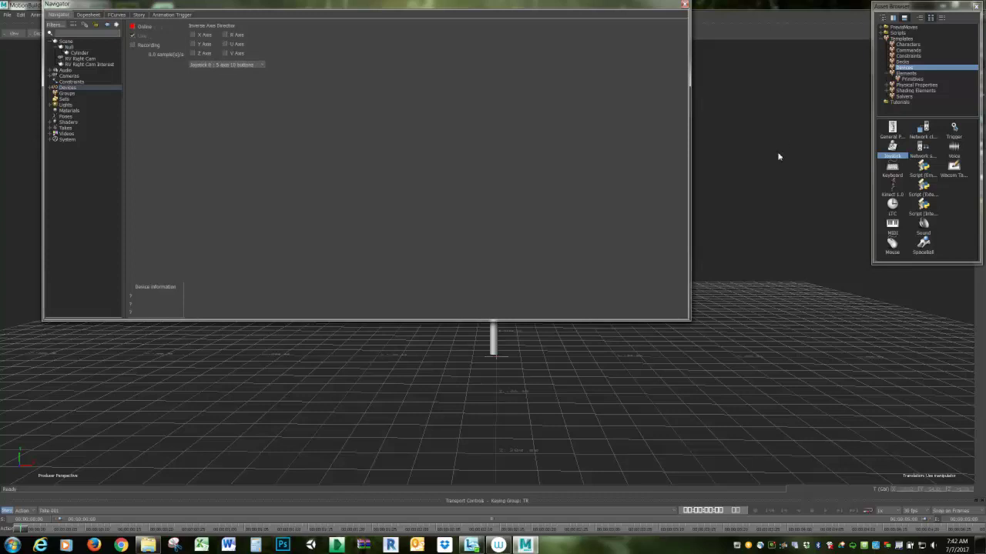
- Toggle the Joystick Online and Live, then expand Devices and open the Joystick's settings
{"action": "left_click", "coordinate": [133, 27]}
{"action": "left_click", "coordinate": [133, 45]}
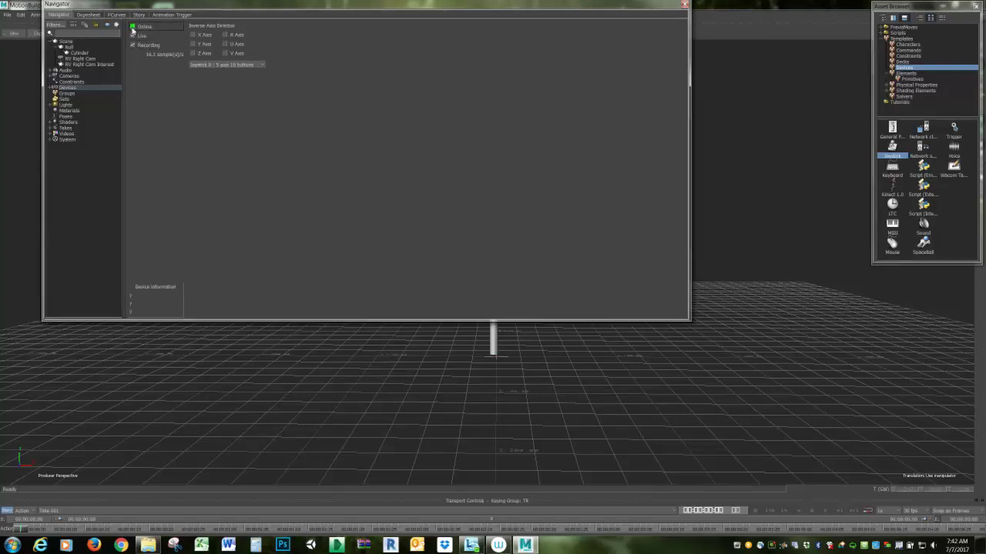
{"action": "left_click", "coordinate": [51, 87]}
{"action": "left_click", "coordinate": [72, 87]}
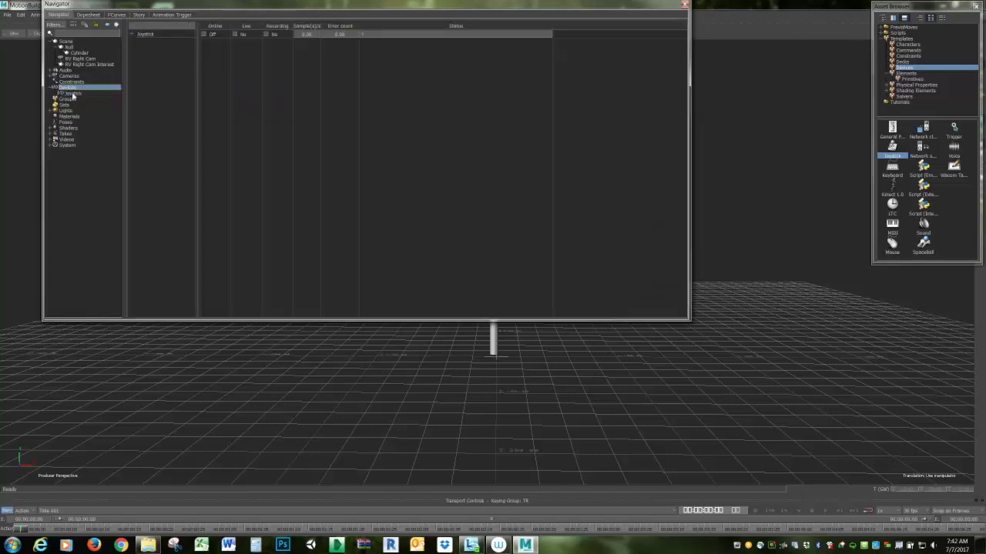
{"action": "left_click", "coordinate": [70, 93]}
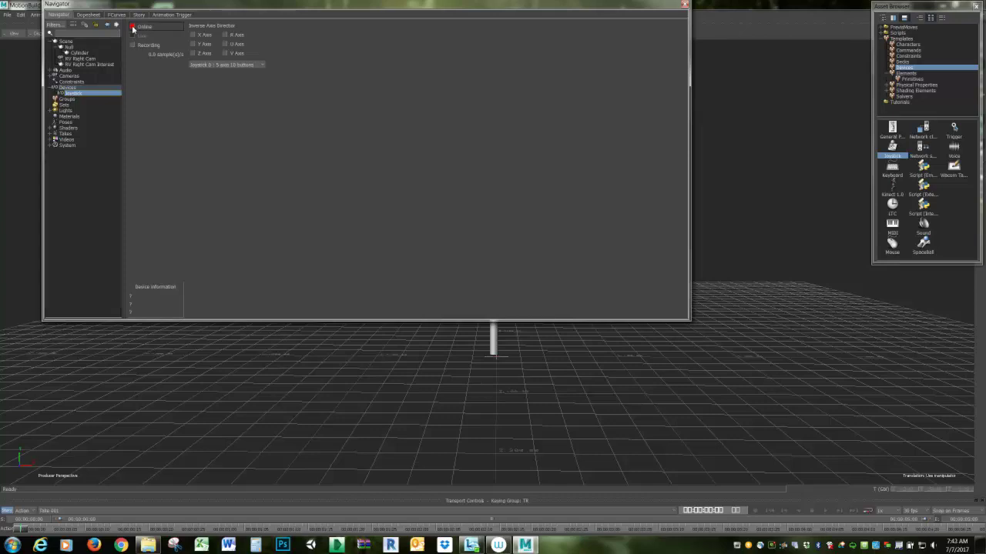
- Turn on Online, Live and Recording for the Joystick, keeping Joystick 0 as the source
{"action": "left_click", "coordinate": [133, 27]}
{"action": "left_click", "coordinate": [133, 36]}
{"action": "left_click", "coordinate": [133, 45]}
{"action": "left_click", "coordinate": [263, 65]}
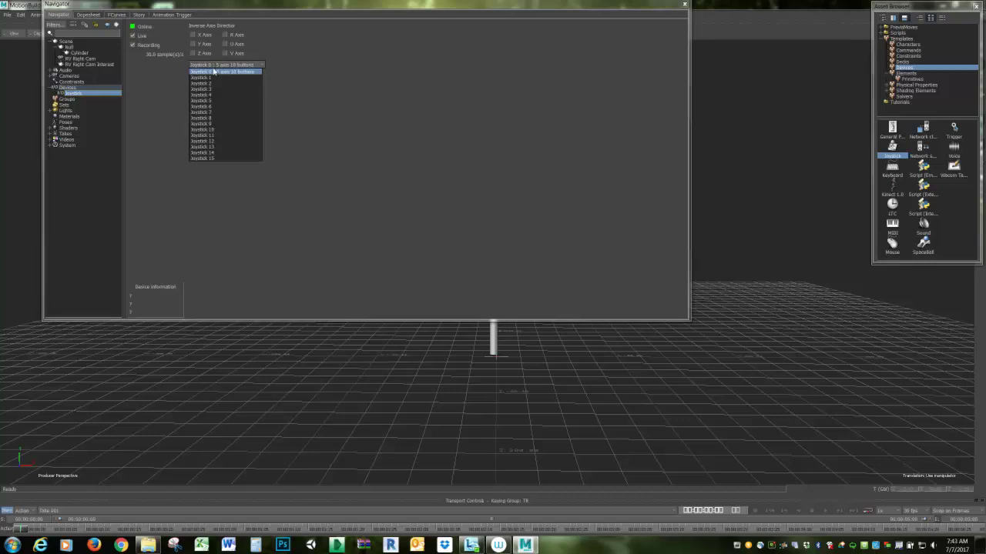
{"action": "left_click", "coordinate": [280, 64]}
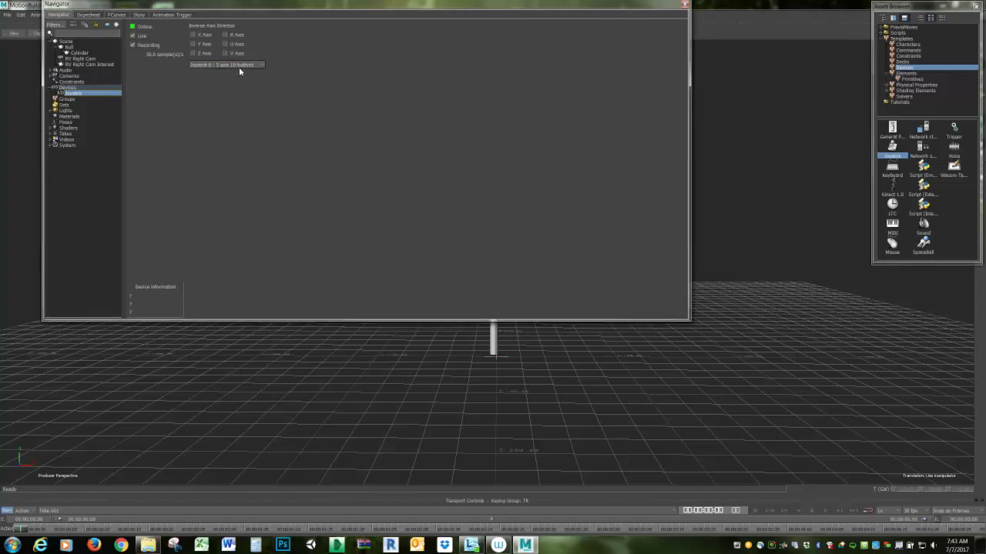